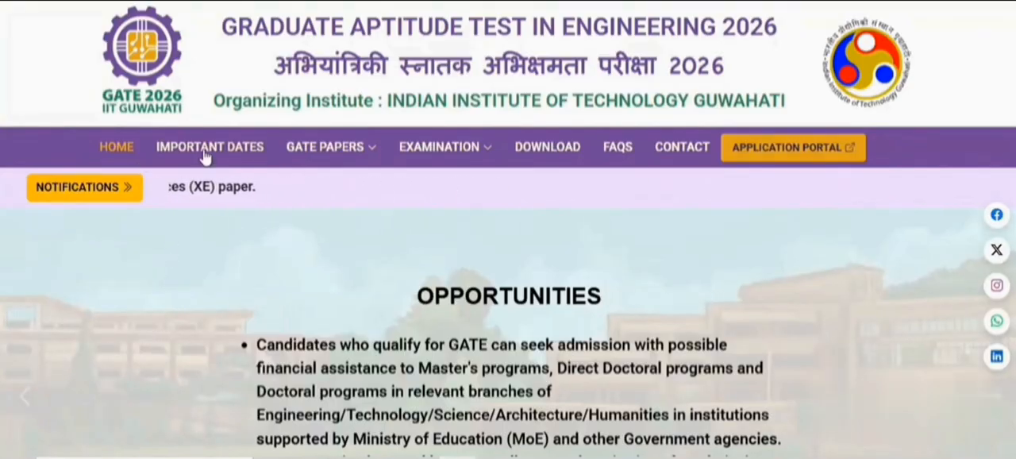
Open the GATE 2026 important dates page and review the schedule of registration and examination dates
mouse_move(326, 147)
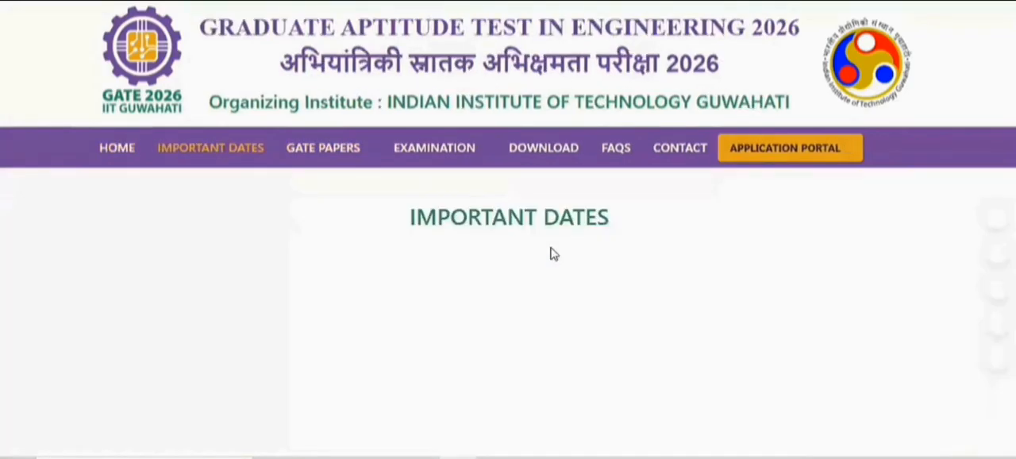
scroll(619, 236, down, 5)
scroll(619, 236, up, 5)
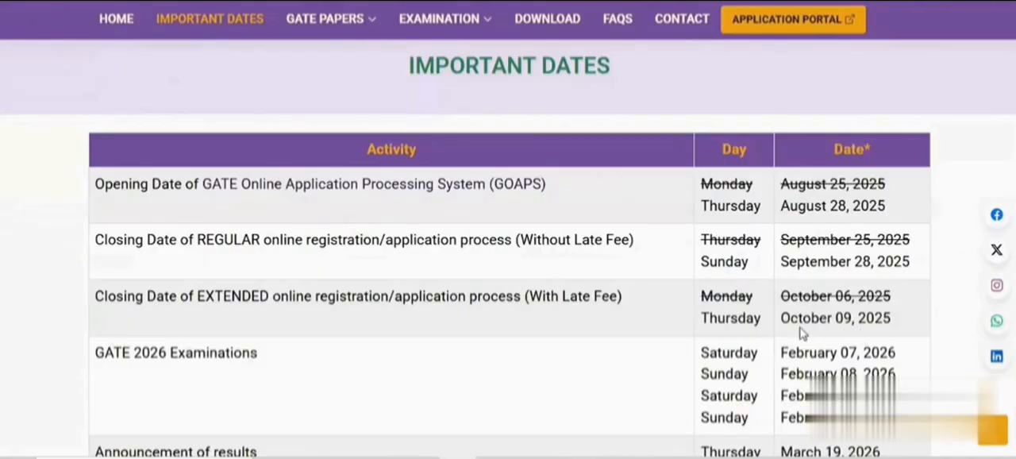
Open the application portal and go to the registration form for new candidates
click(782, 25)
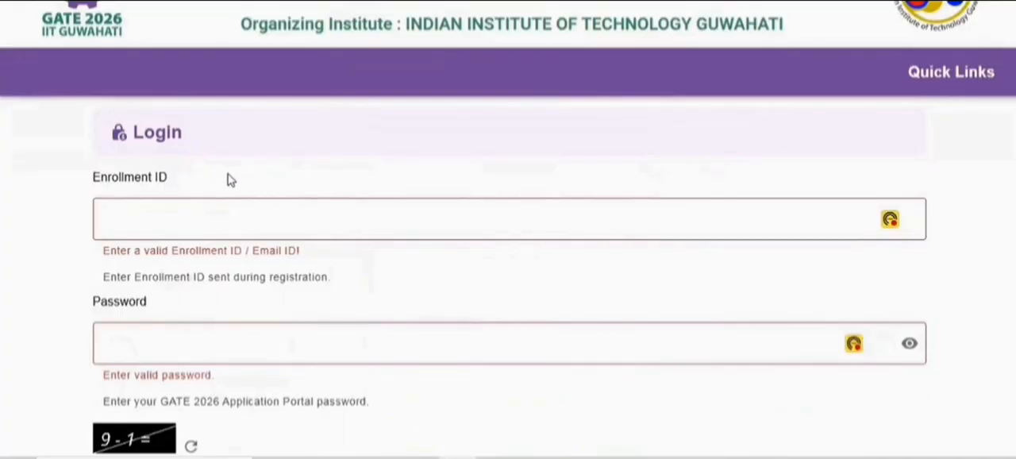
scroll(294, 152, down, 1)
scroll(299, 148, up, 1)
scroll(251, 188, down, 3)
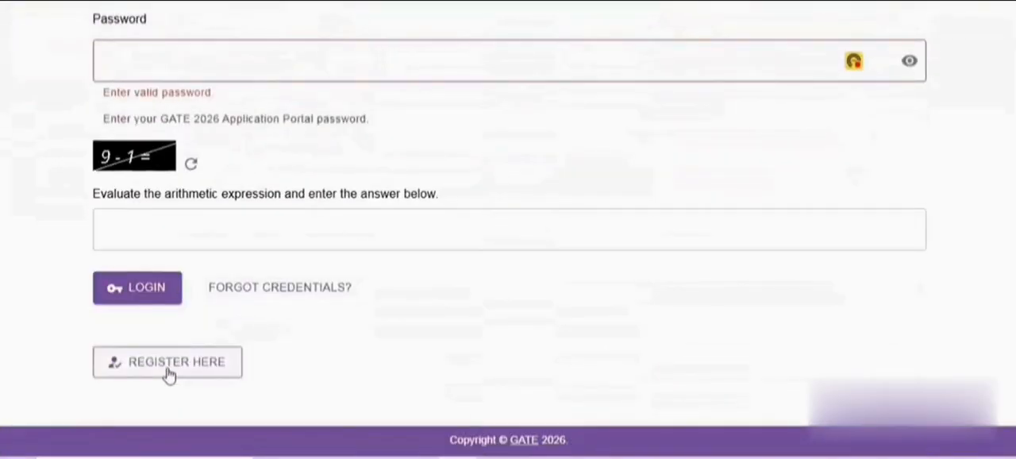
click(167, 367)
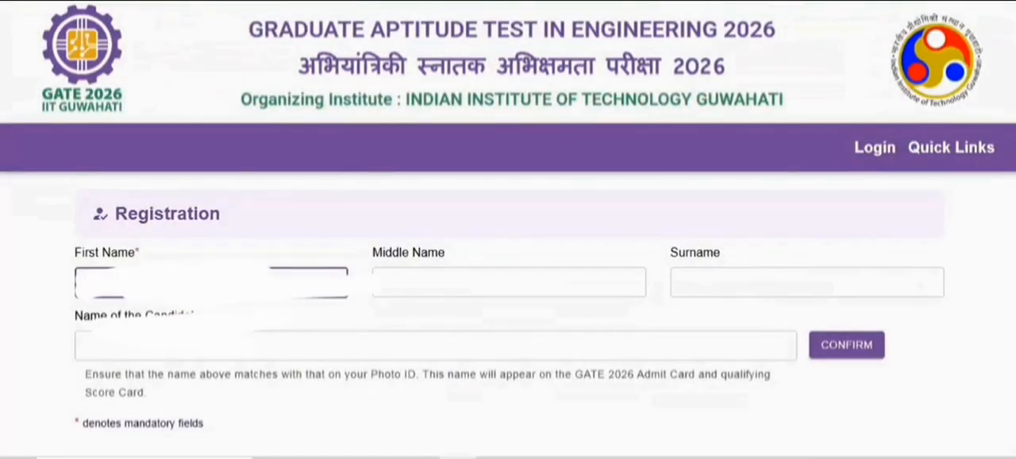
Fill in the candidate's surname, leave the middle name empty, and confirm the candidate's full name
click(542, 279)
click(701, 273)
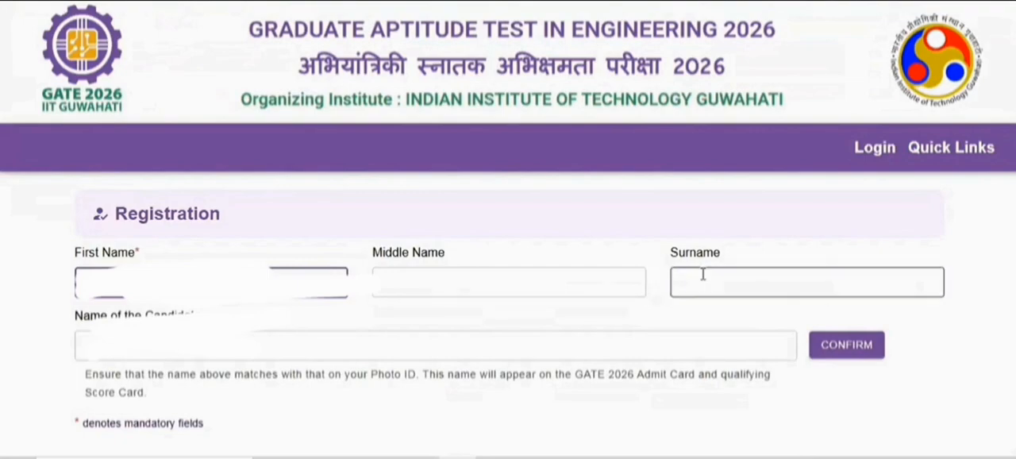
text(M)
scroll(703, 276, down, 1)
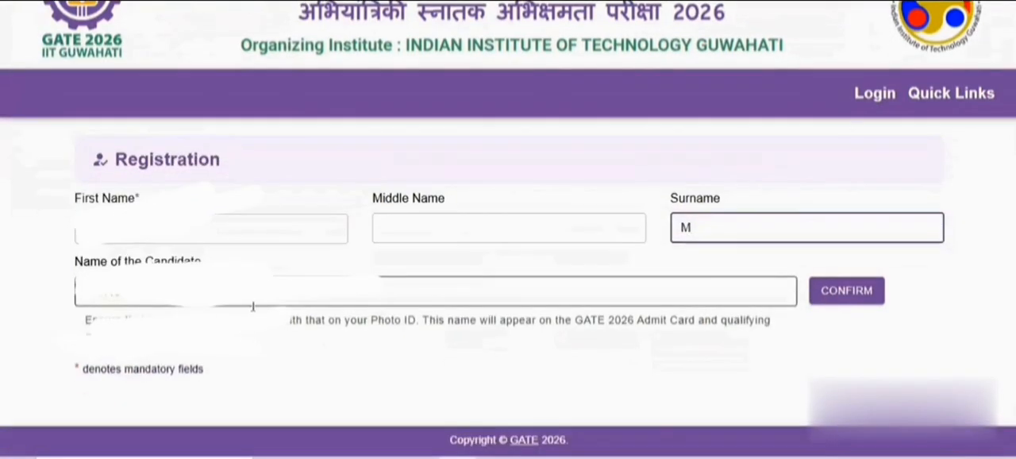
click(821, 291)
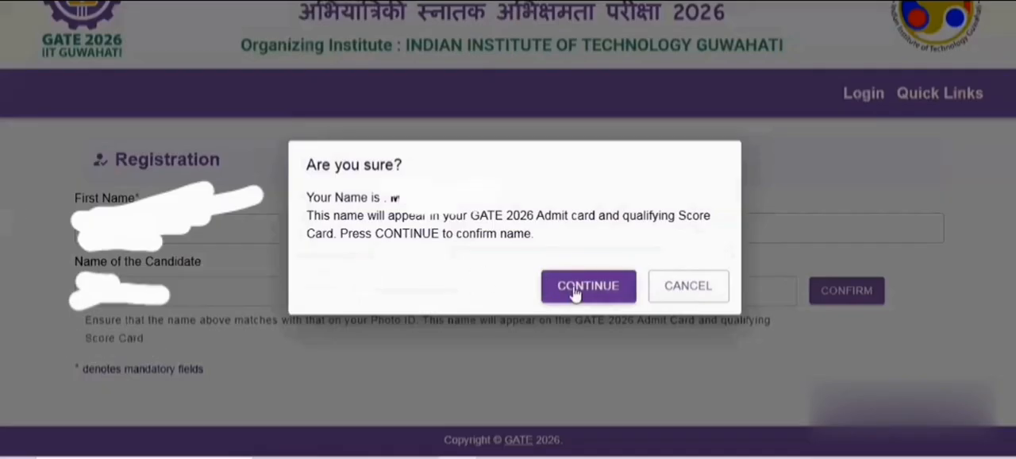
click(581, 287)
Enter the candidate's email address and repeat it in the email confirmation field
scroll(533, 292, down, 2)
click(203, 242)
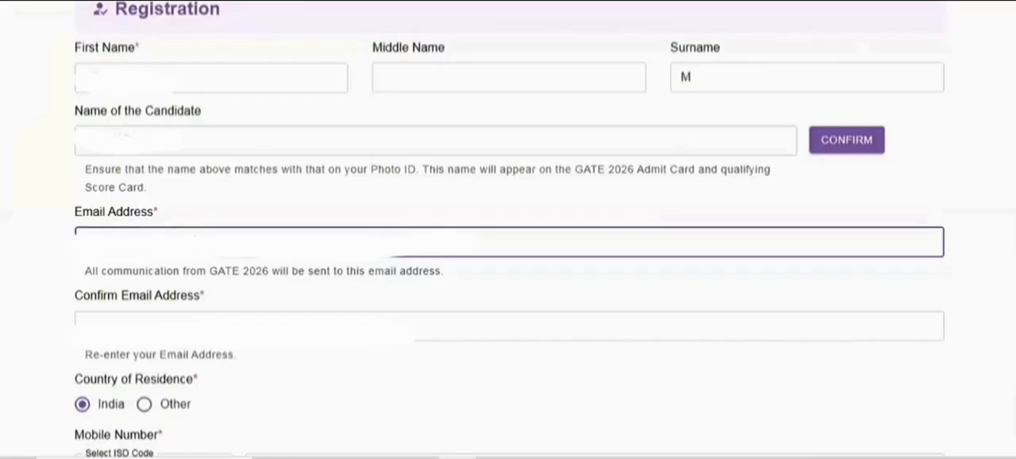
click(162, 318)
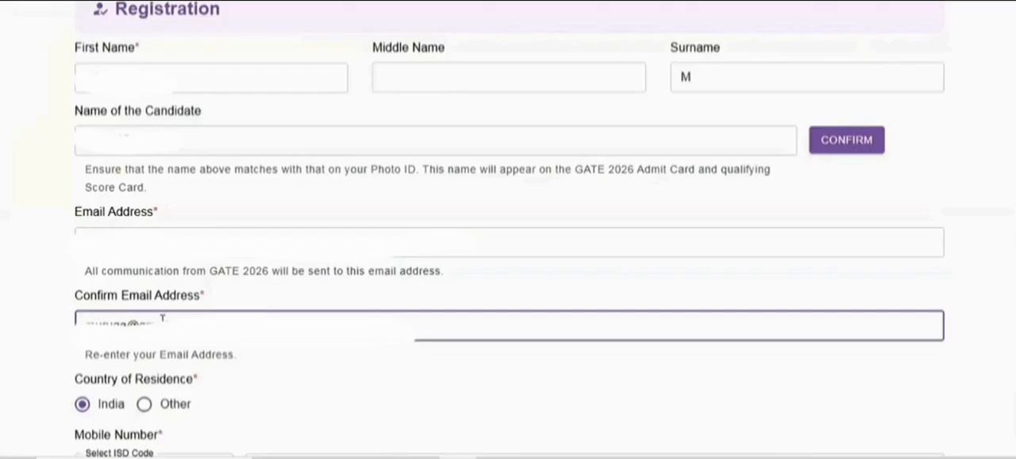
Keep India as country of residence, enter the candidate's mobile number and repeat it for confirmation
scroll(162, 317, down, 2)
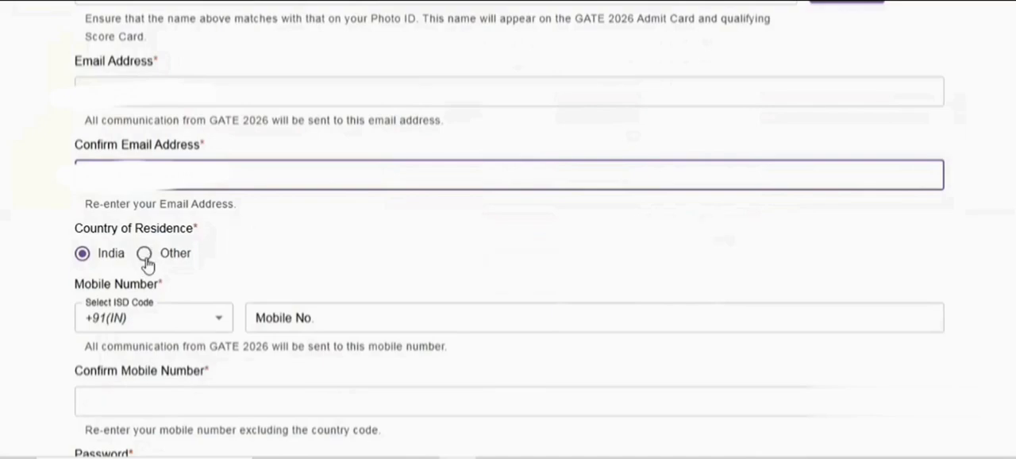
click(270, 321)
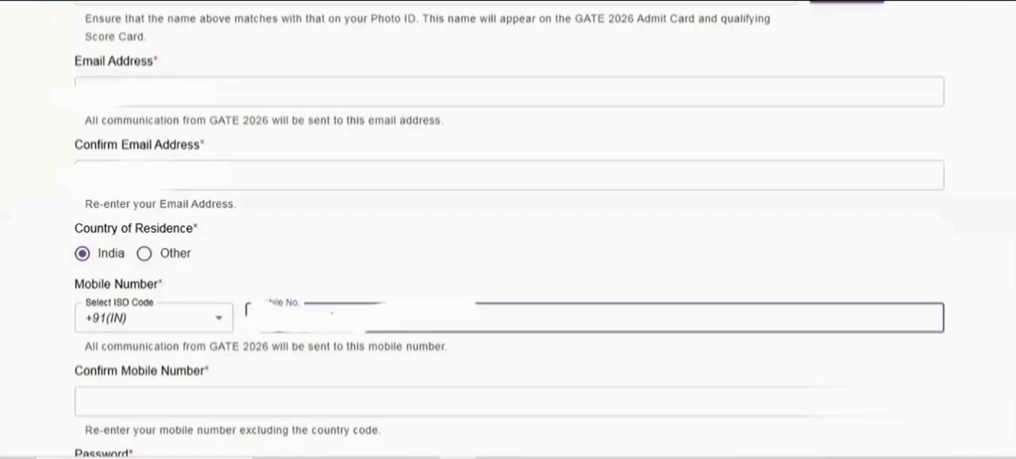
scroll(318, 357, down, 1)
click(203, 318)
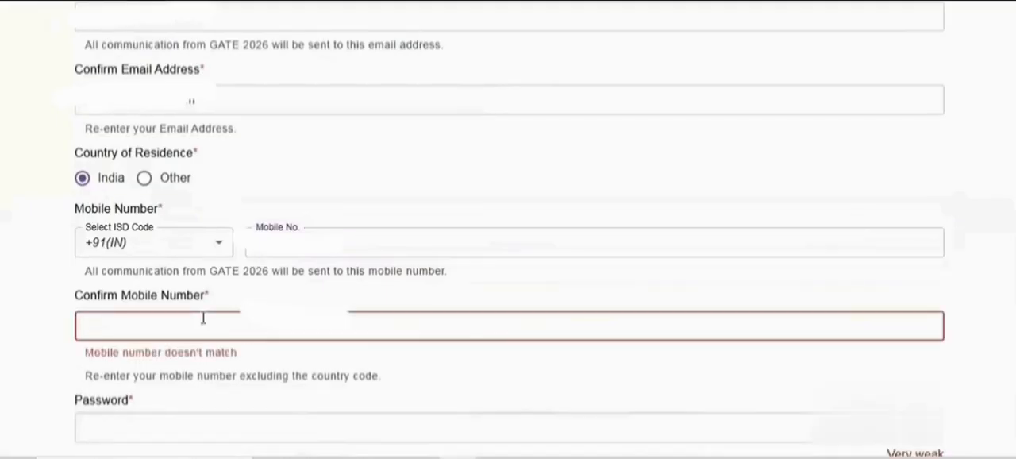
text(9)
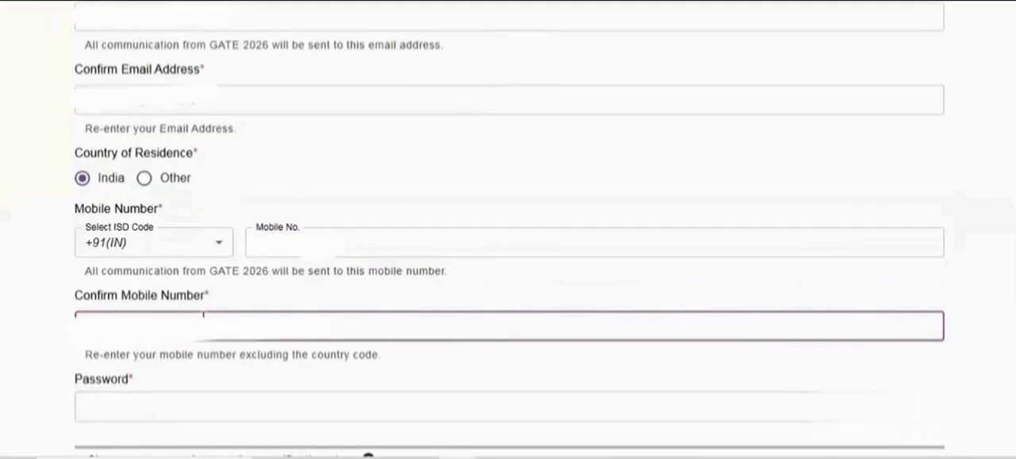
Enter a new account password in the Password field of the registration form
scroll(190, 322, down, 1)
click(168, 334)
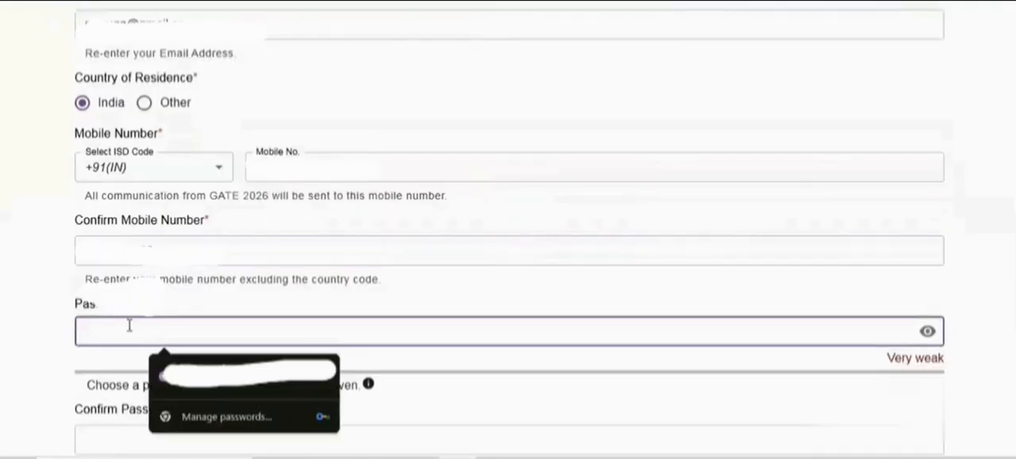
scroll(169, 337, up, 1)
text(•)
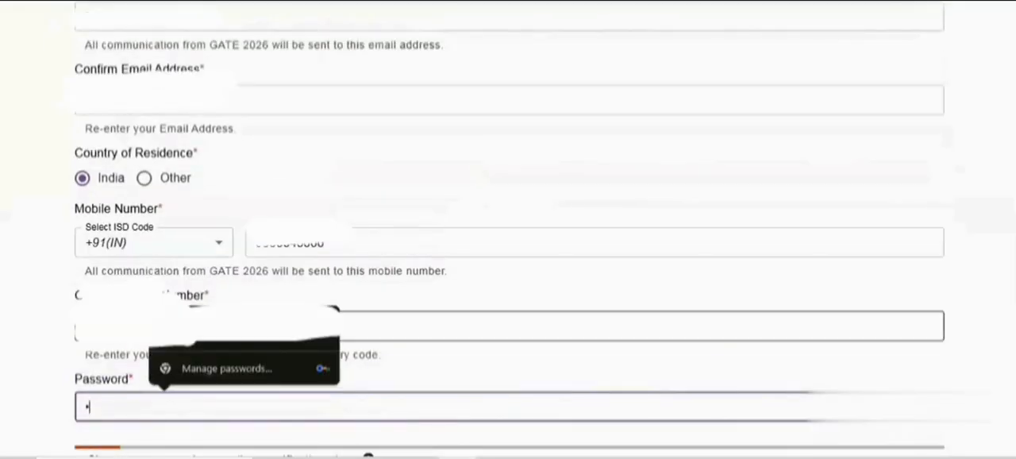
text(•••••)
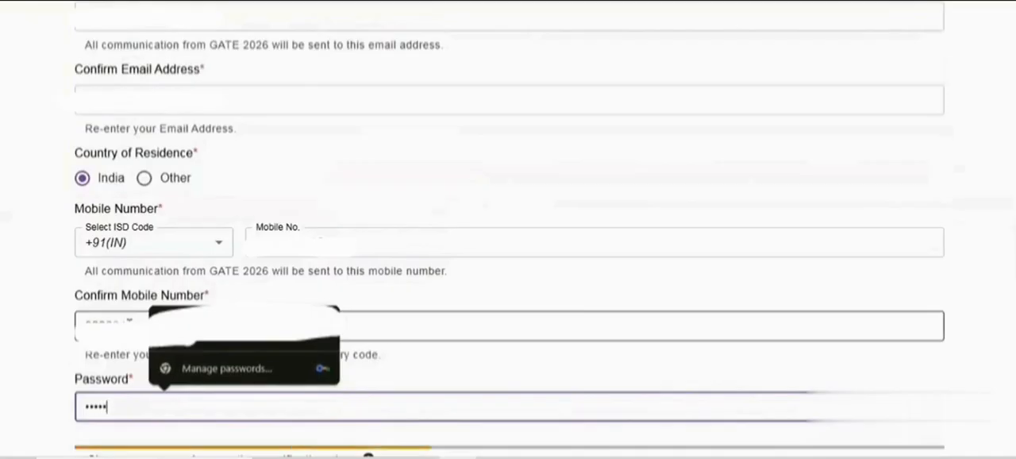
text(••)
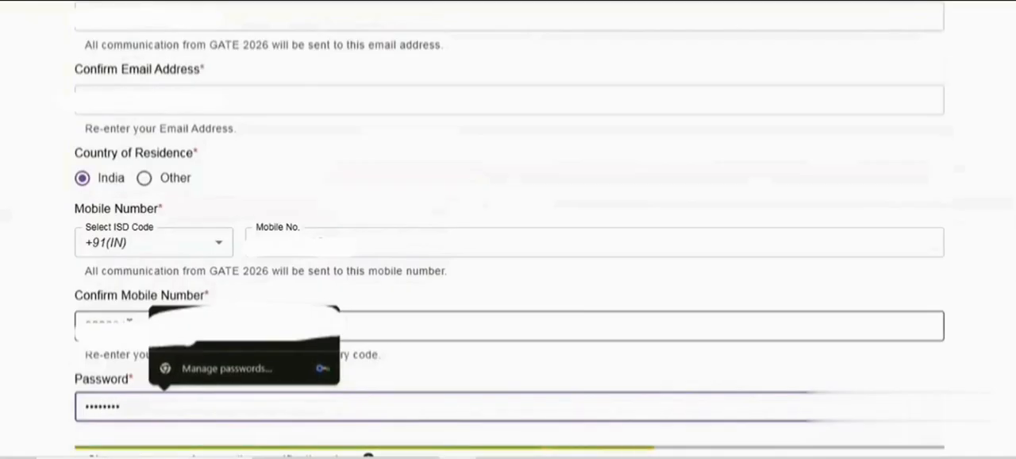
Try to repeat the account password in the Confirm Password field
scroll(508, 238, down, 1)
scroll(142, 383, down, 1)
click(144, 371)
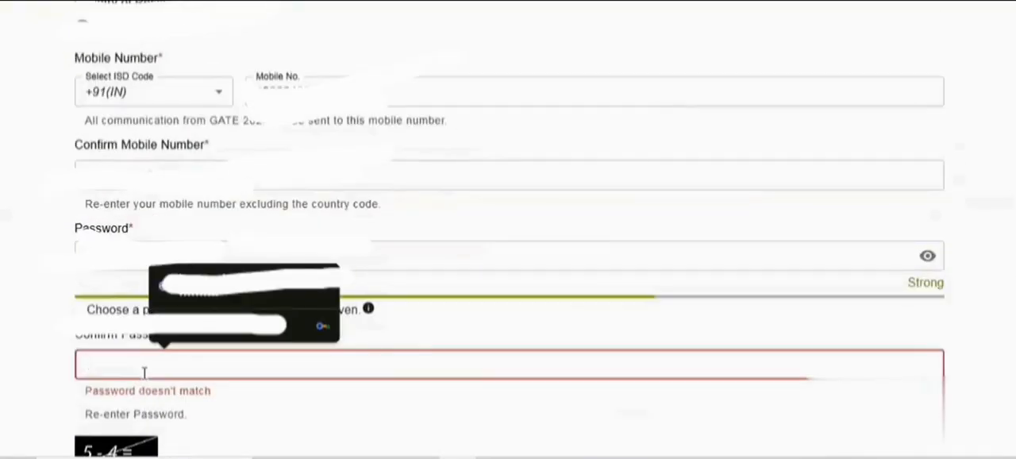
scroll(20, 284, up, 1)
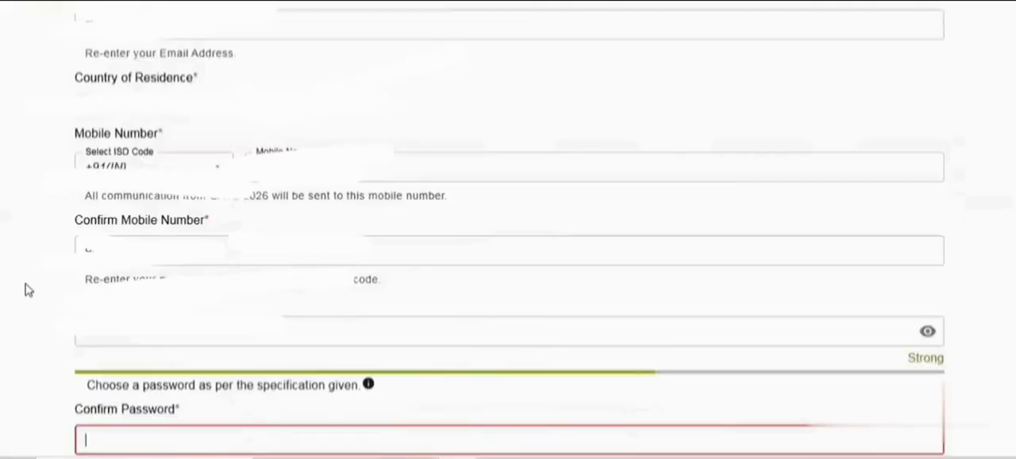
scroll(31, 289, down, 1)
text(••)
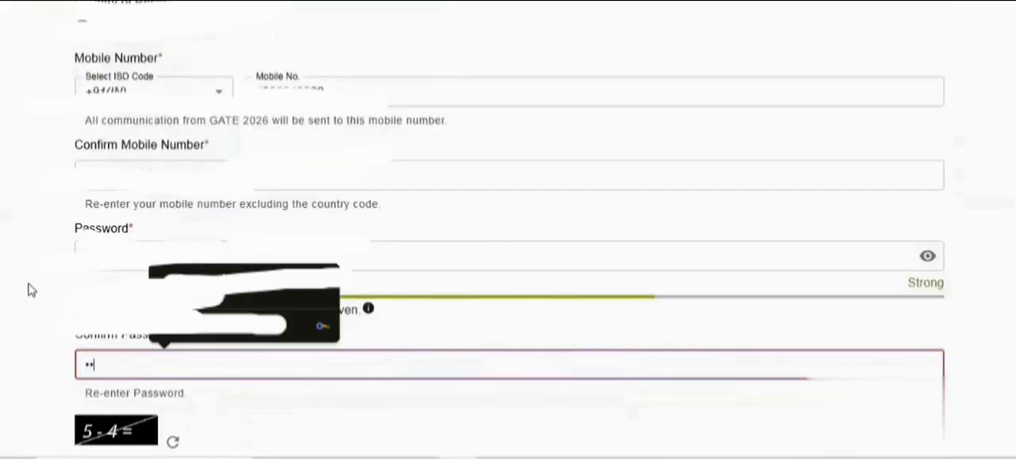
text(••)
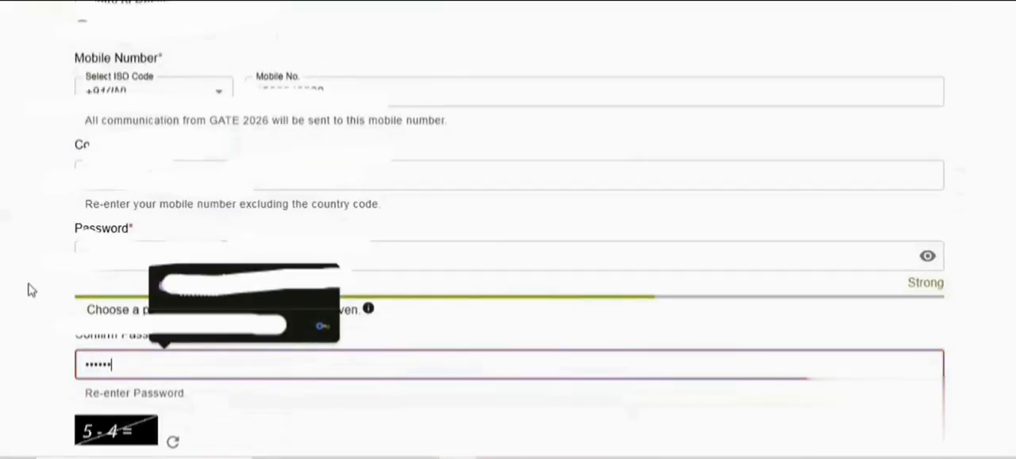
text(••)
scroll(18, 349, down, 1)
scroll(18, 349, up, 1)
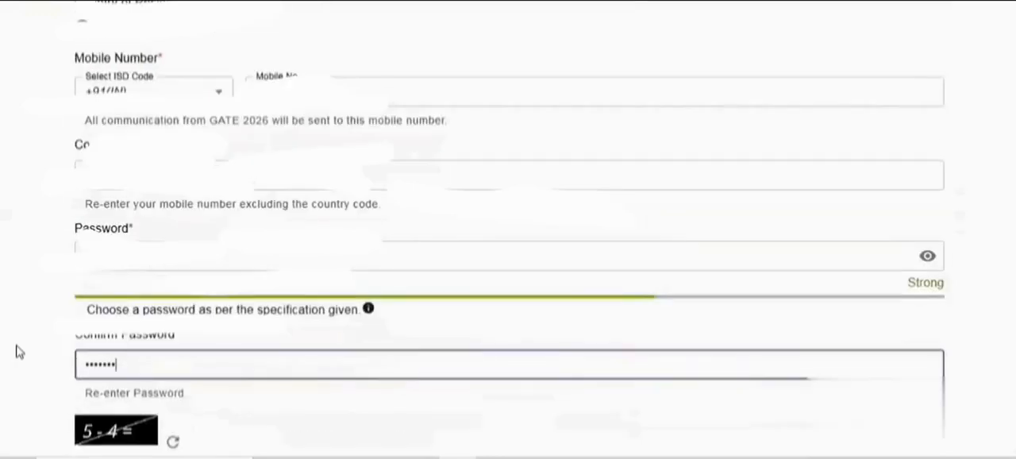
text(••)
scroll(23, 356, down, 3)
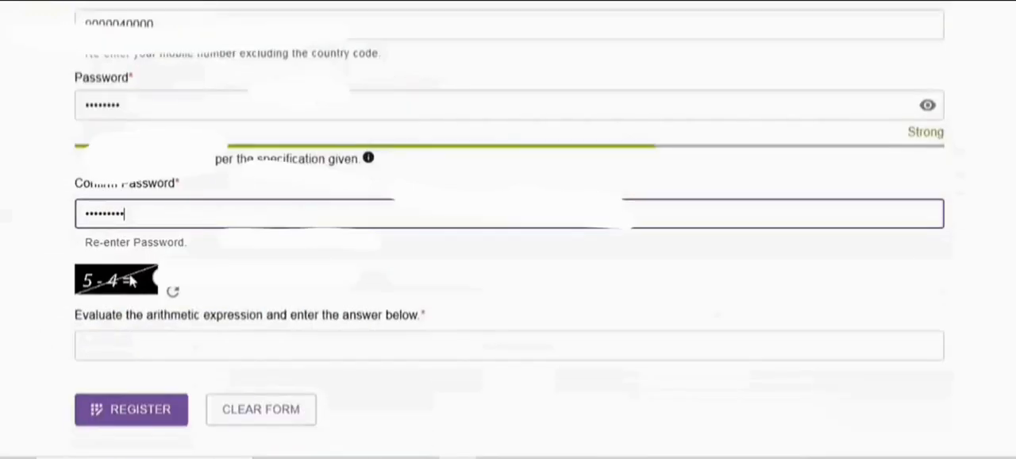
click(146, 279)
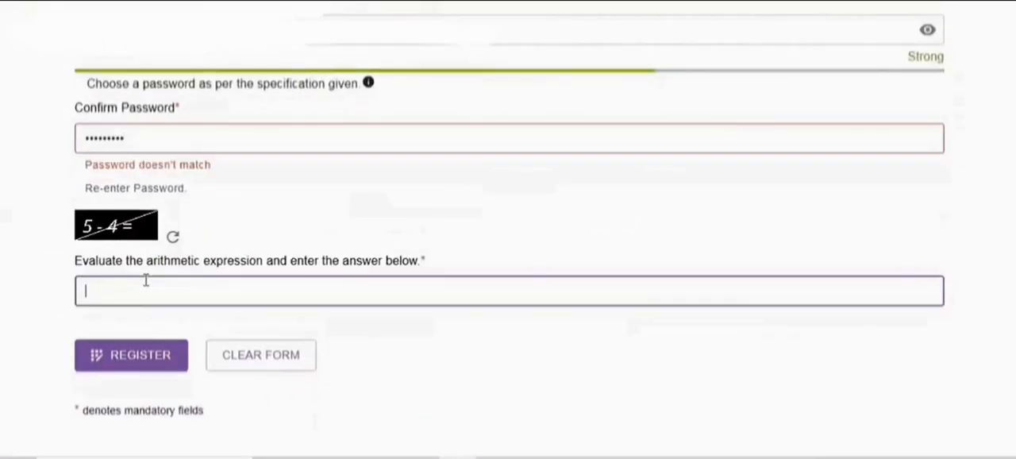
Replace the mismatched Confirm Password entry by entering the account password again
drag(142, 138, 85, 141)
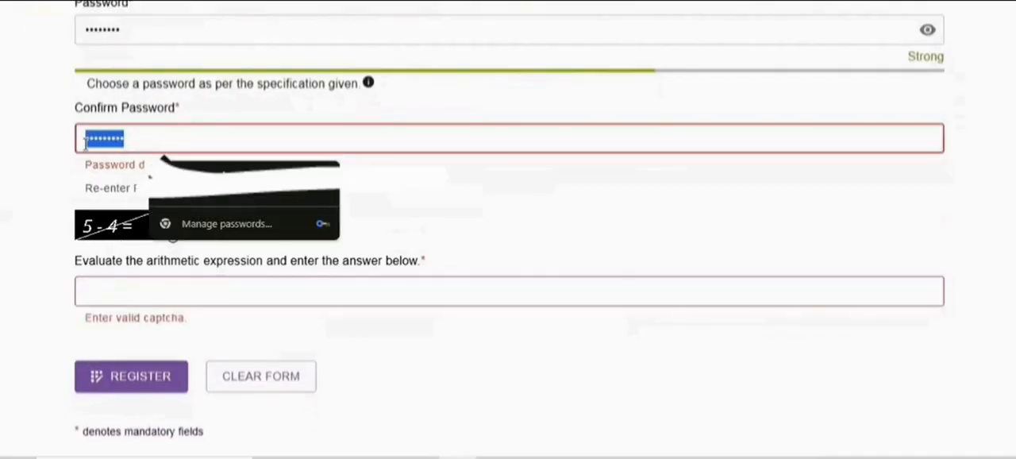
text(****)
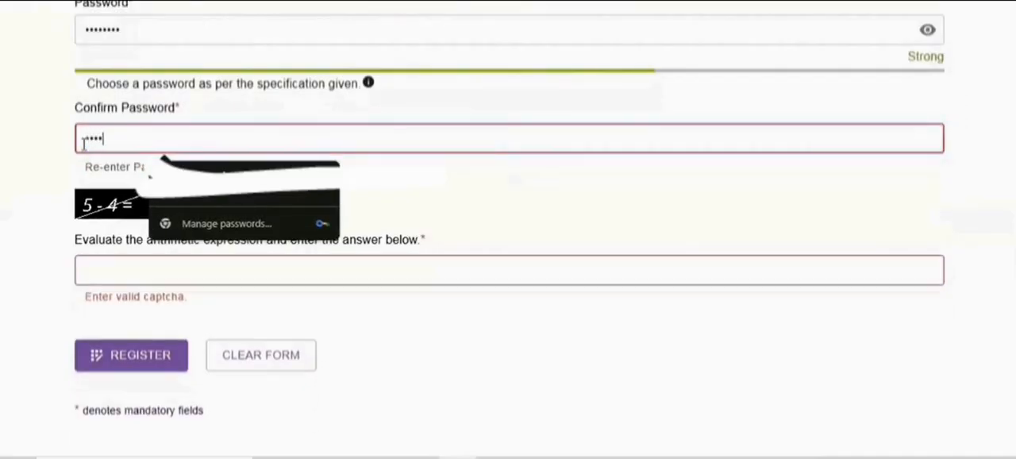
text(***)
click(132, 277)
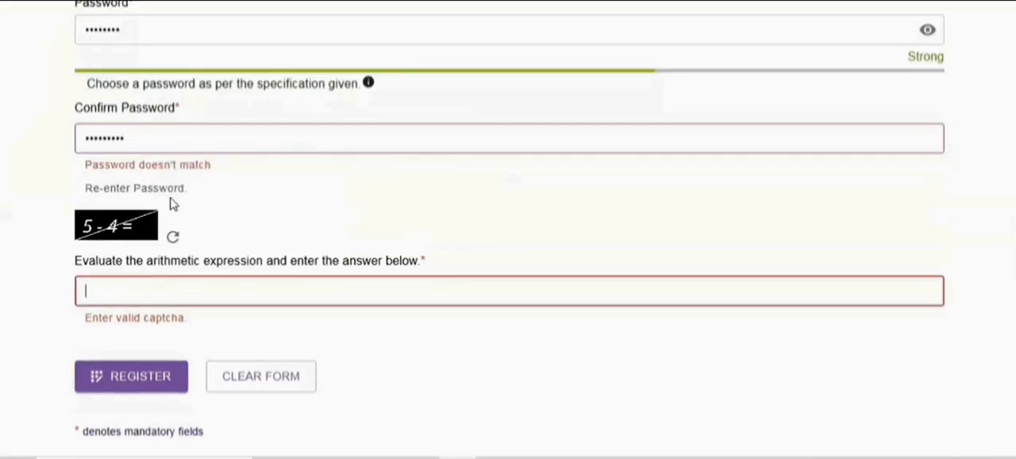
Make the account password readable and correct it in the Password field
scroll(225, 213, up, 1)
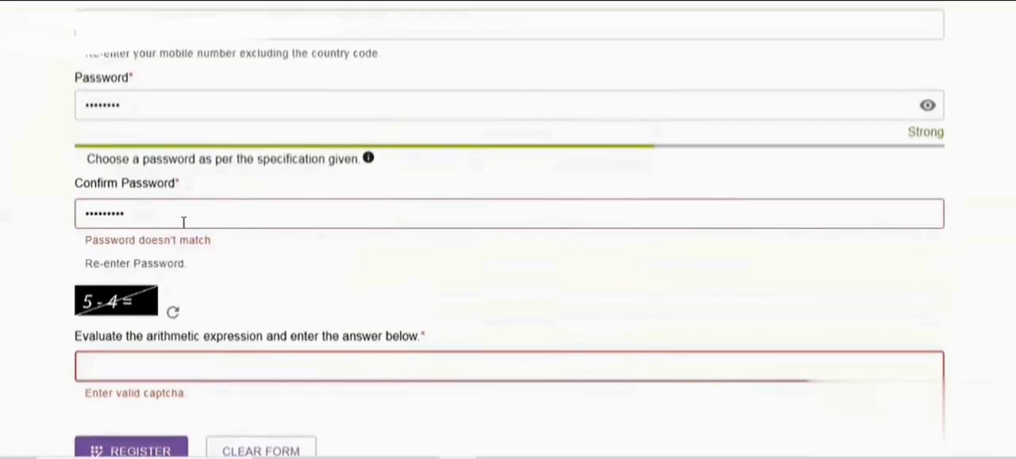
click(928, 106)
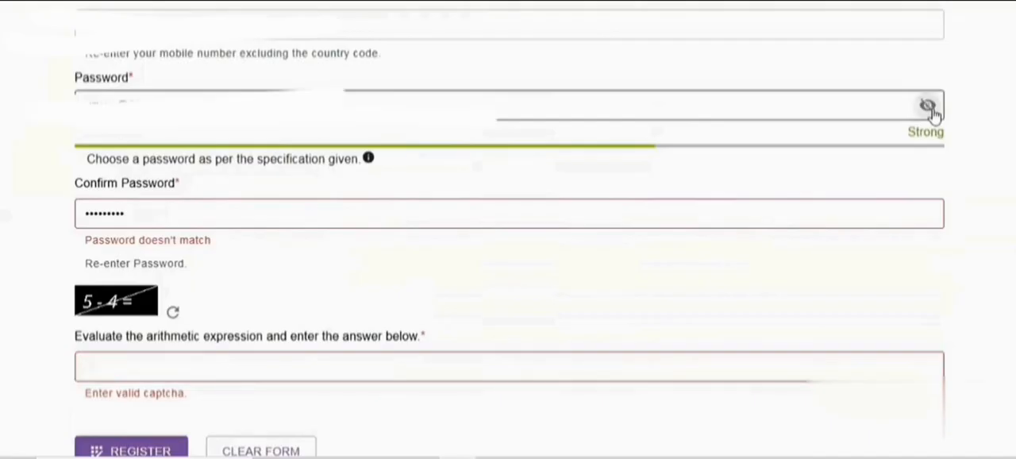
click(301, 105)
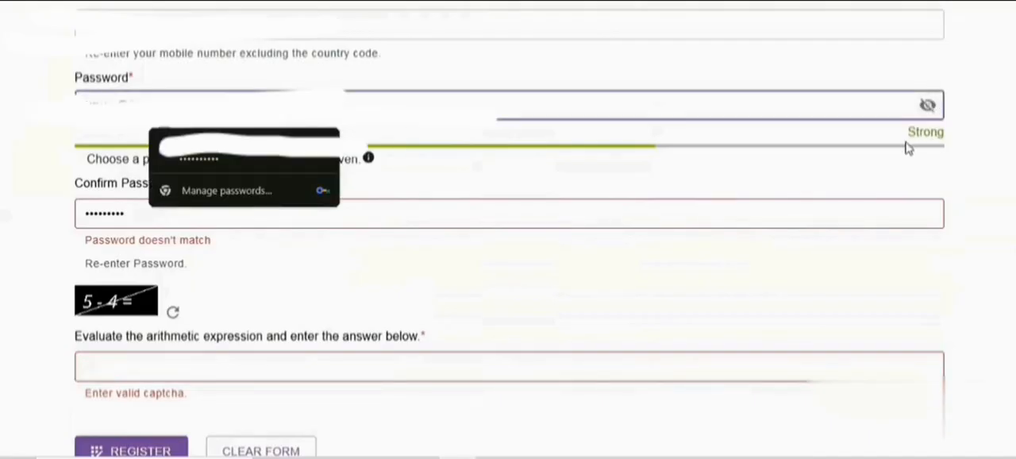
text(3)
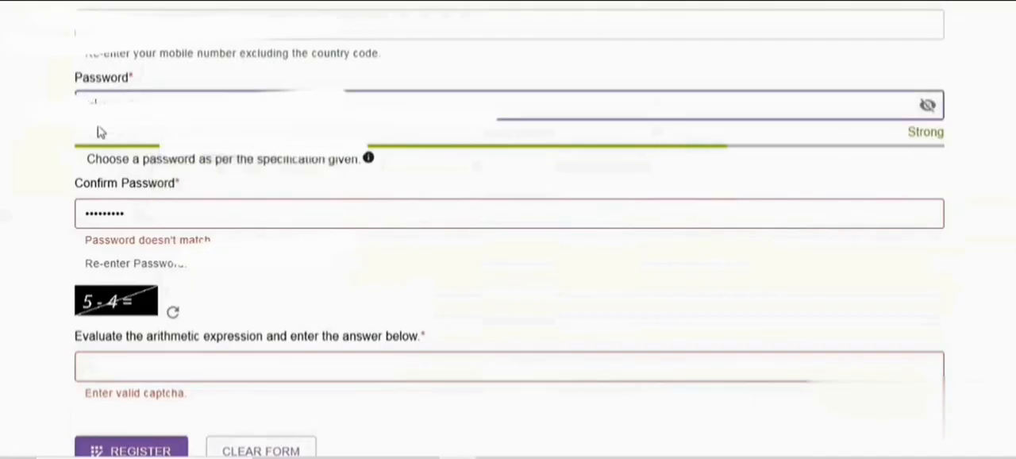
Replace the Confirm Password entry with the corrected account password and dismiss the saved-password suggestion
drag(143, 215, 62, 231)
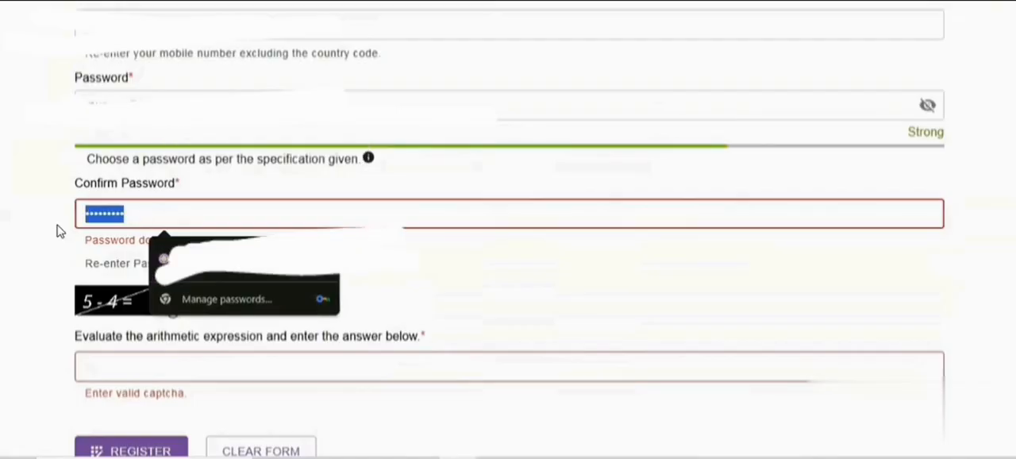
text(•••••••)
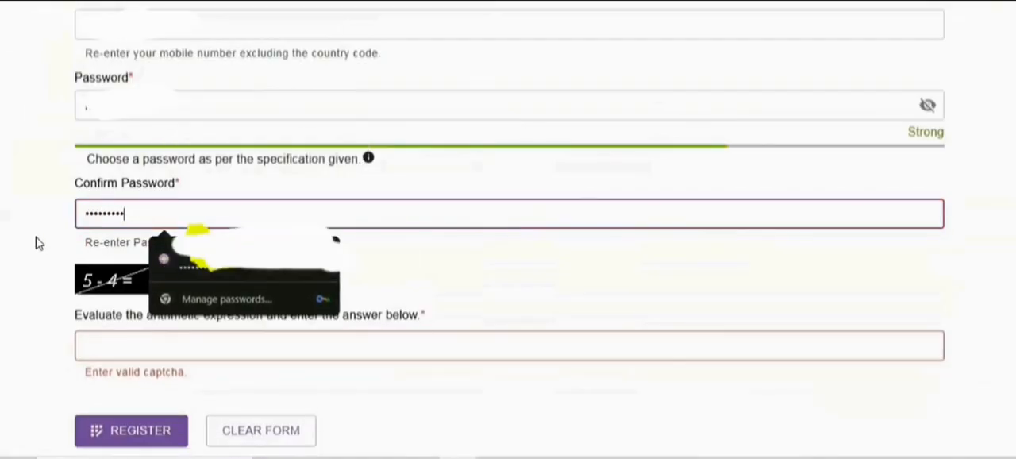
click(36, 242)
scroll(238, 219, down, 1)
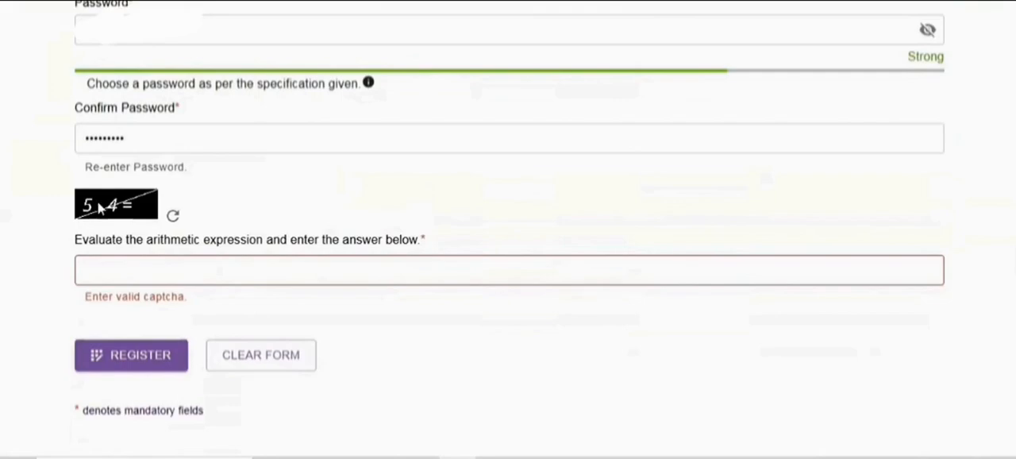
Answer the arithmetic captcha with 1 and submit the registration form
click(113, 268)
text(1)
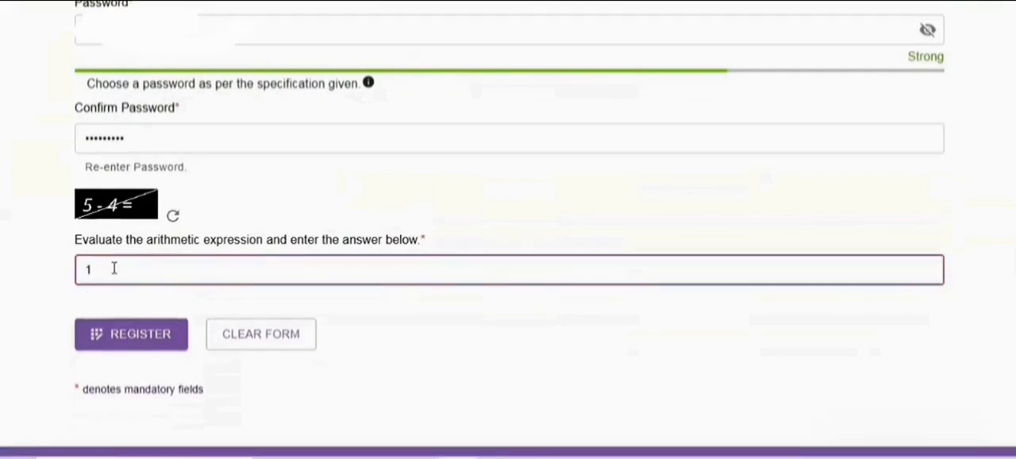
scroll(119, 315, down, 1)
click(123, 315)
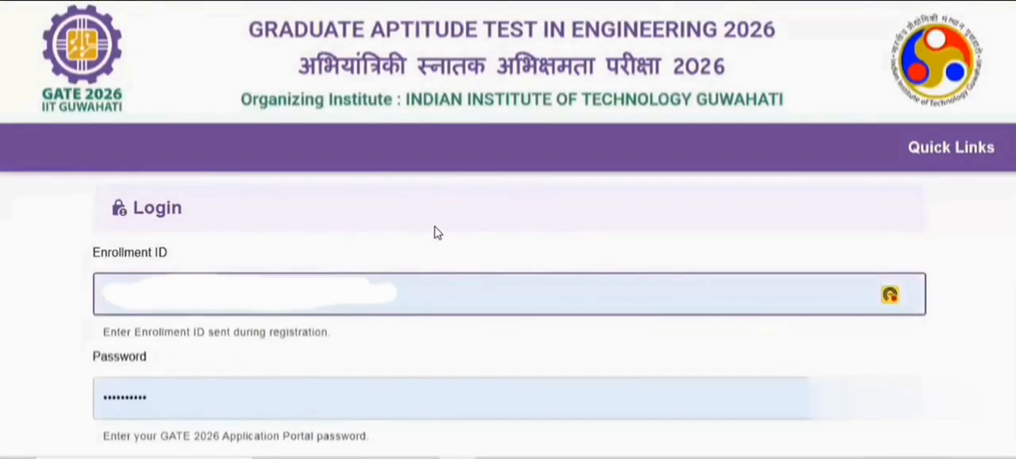
Continue to the login page and replace the prefilled Enrollment ID with the account's e-mail address
scroll(438, 232, down, 5)
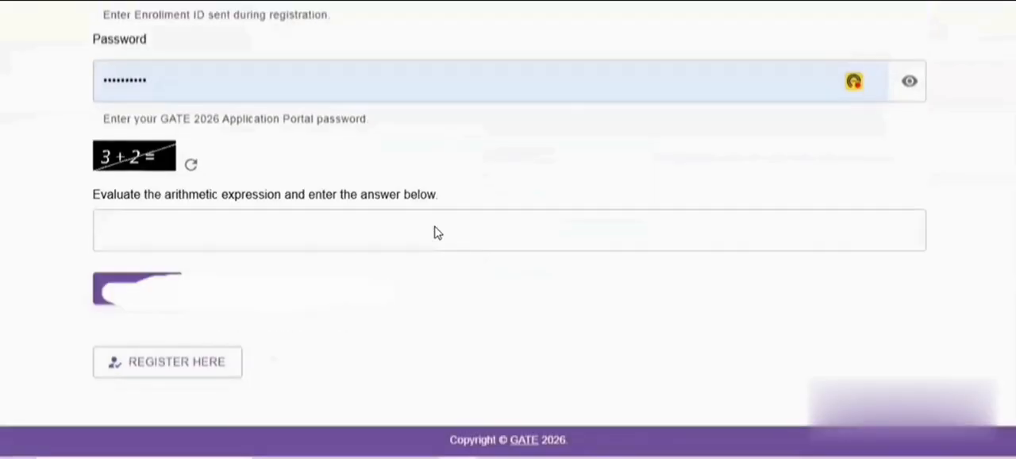
scroll(320, 211, up, 5)
drag(191, 297, 88, 308)
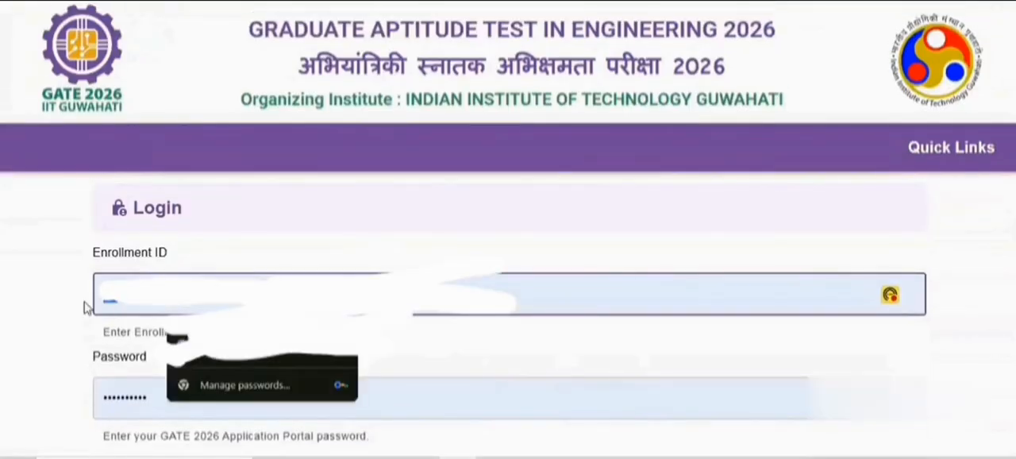
key(BackSpace)
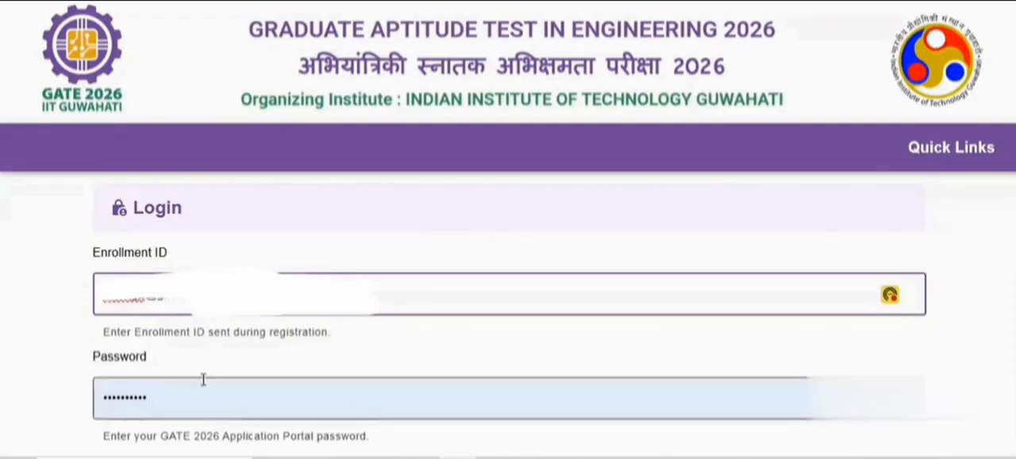
Replace the prefilled entry in the login form's Password field with the account password
drag(204, 380, 99, 399)
text(•••••)
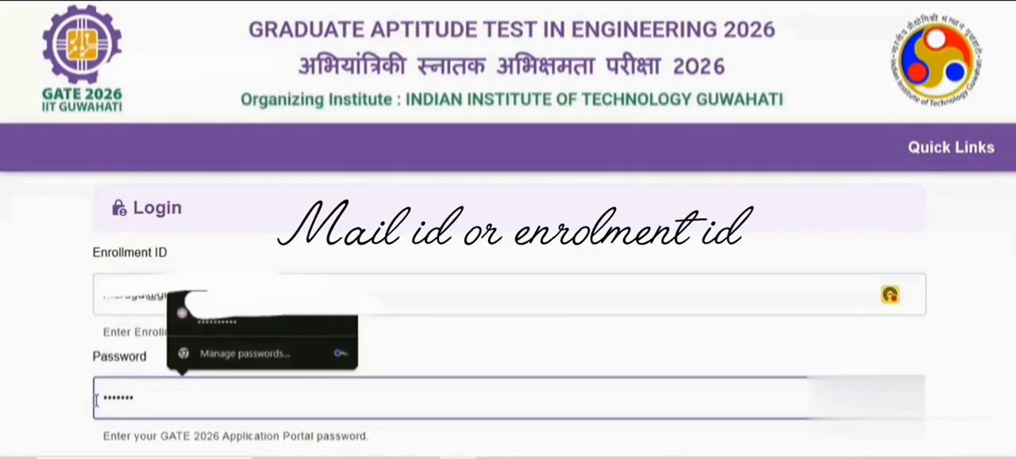
text(••)
Answer the login captcha with 5 and log in to the application portal
scroll(50, 348, down, 2)
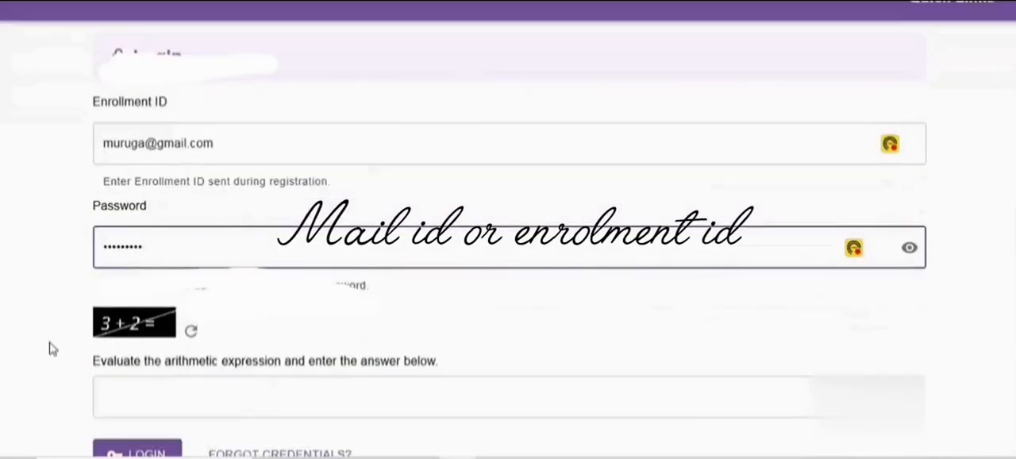
scroll(154, 343, down, 1)
click(157, 330)
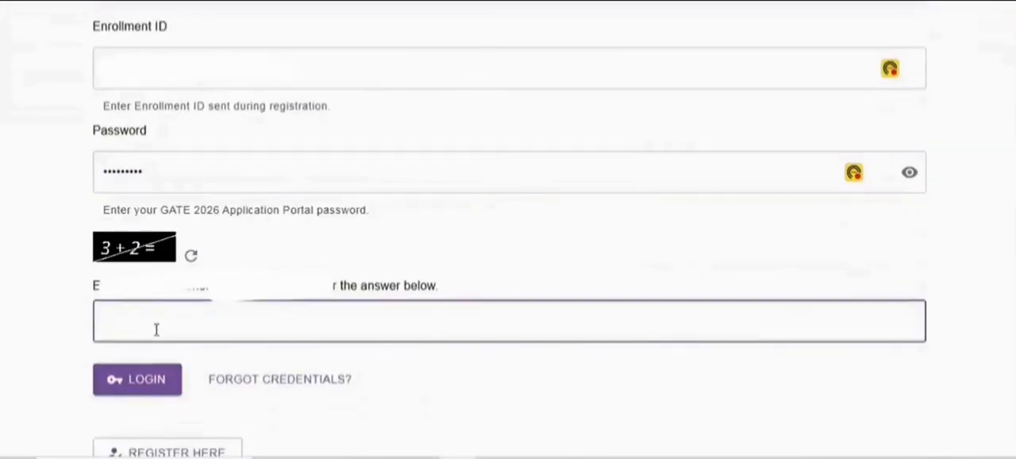
text(5)
click(154, 378)
Open the Information Brochure link in the Application Status section and look over the GATE 2026 downloads offered
scroll(270, 293, down, 1)
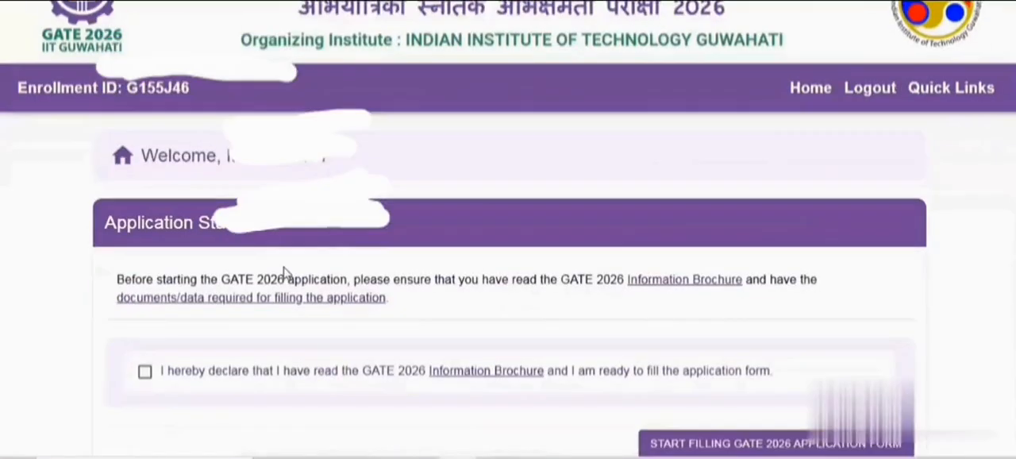
scroll(284, 271, down, 2)
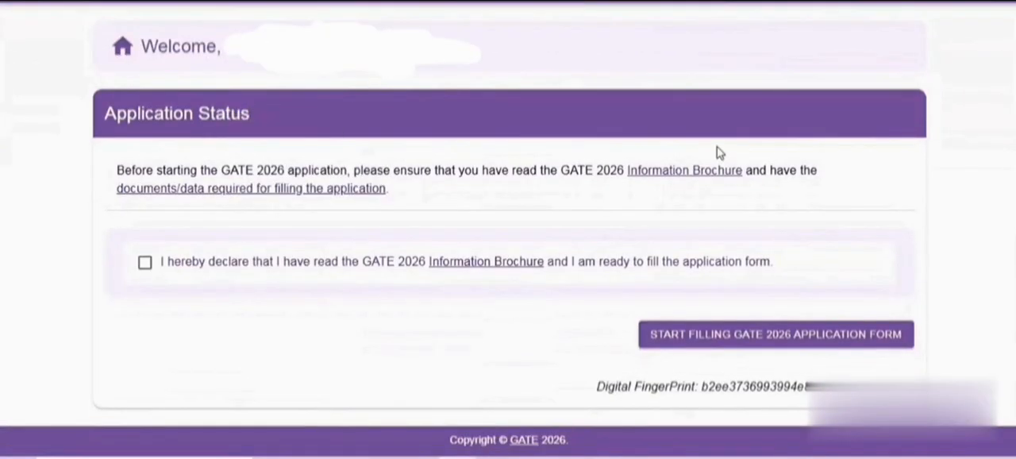
click(686, 173)
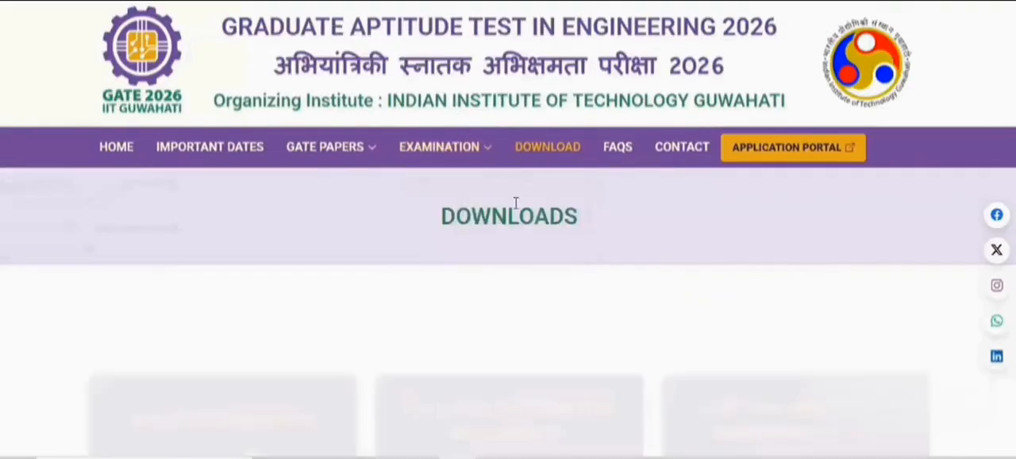
scroll(444, 190, down, 2)
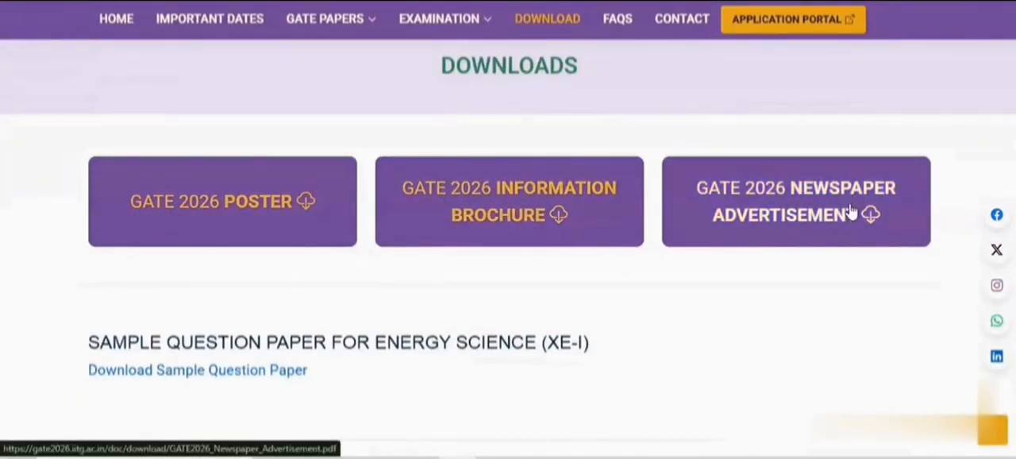
scroll(739, 246, down, 2)
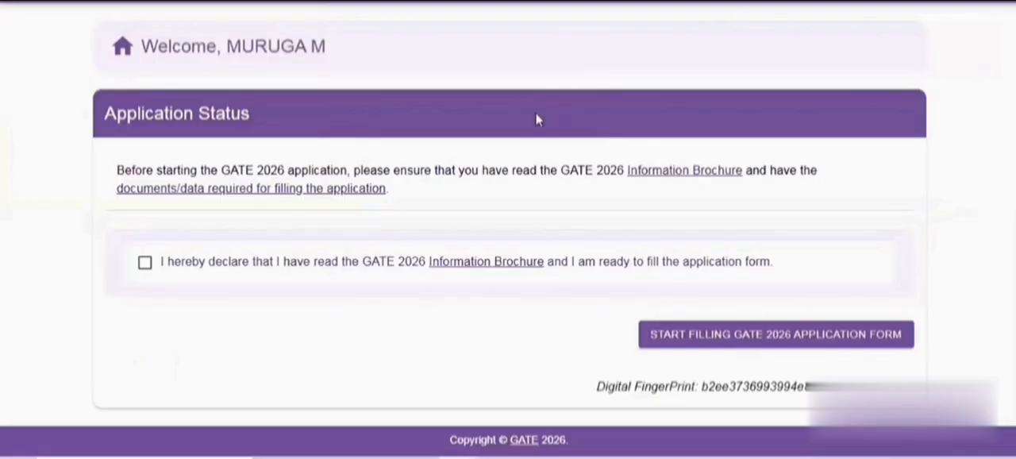
Open the page on documents and data required for the application and read both lists of requirements
click(237, 195)
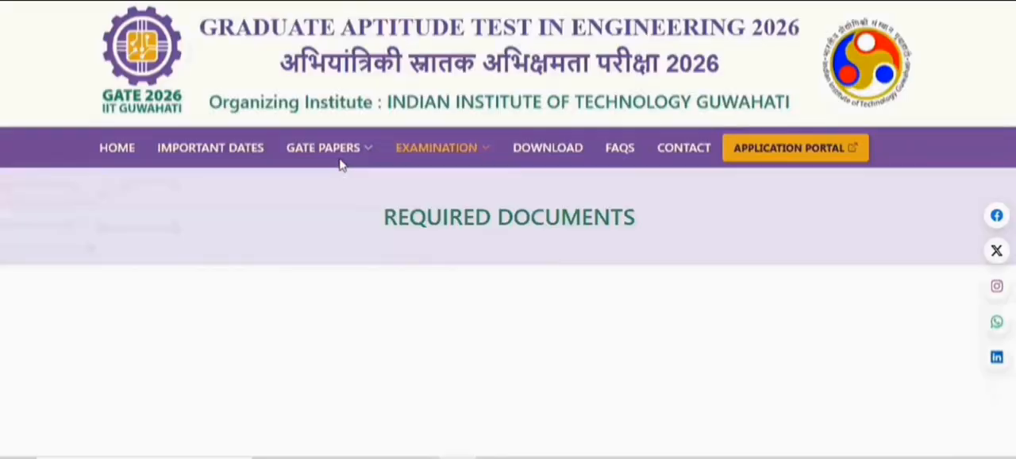
scroll(683, 235, down, 3)
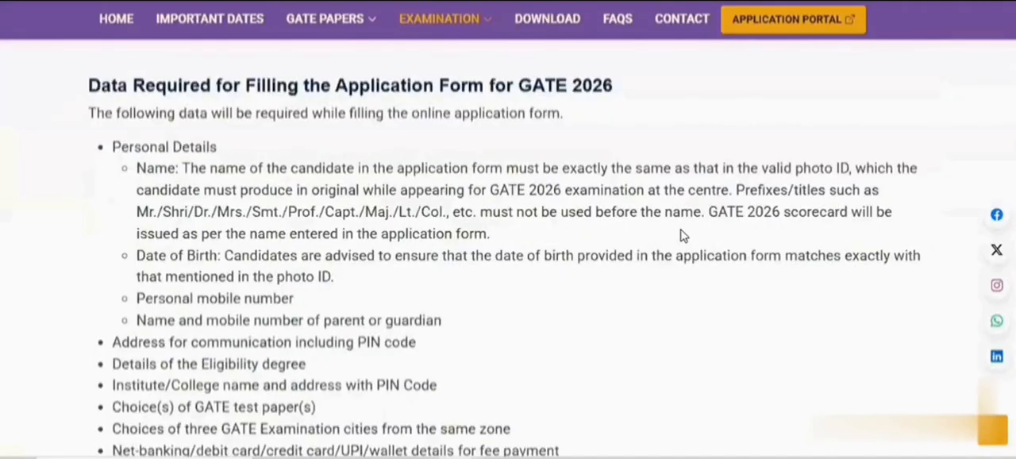
scroll(544, 251, down, 2)
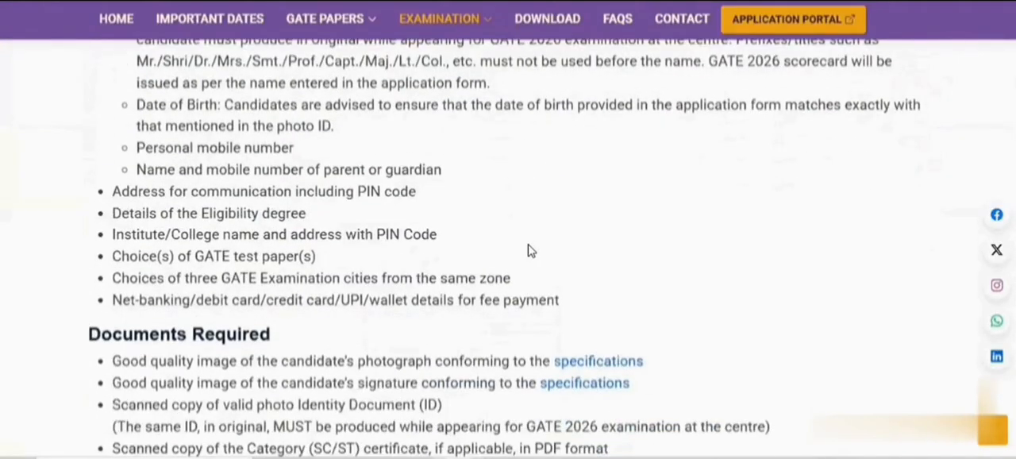
scroll(530, 250, up, 2)
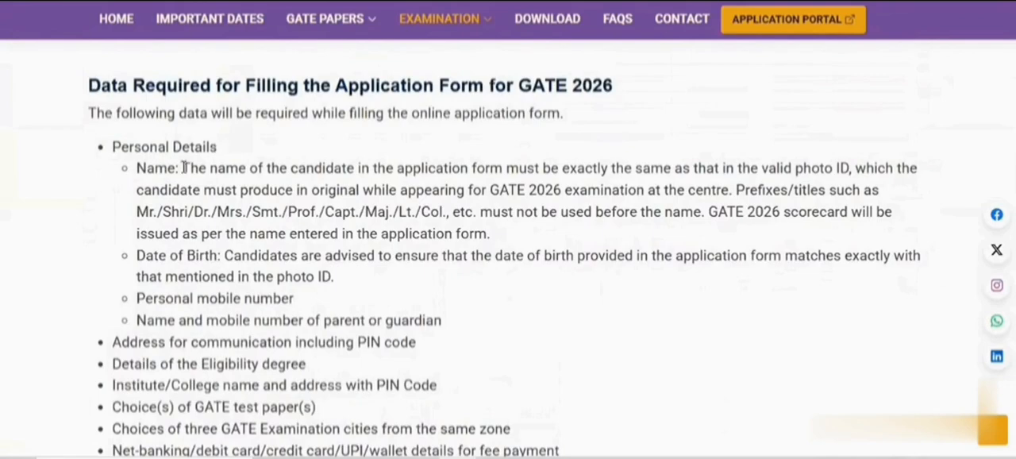
scroll(241, 256, down, 1)
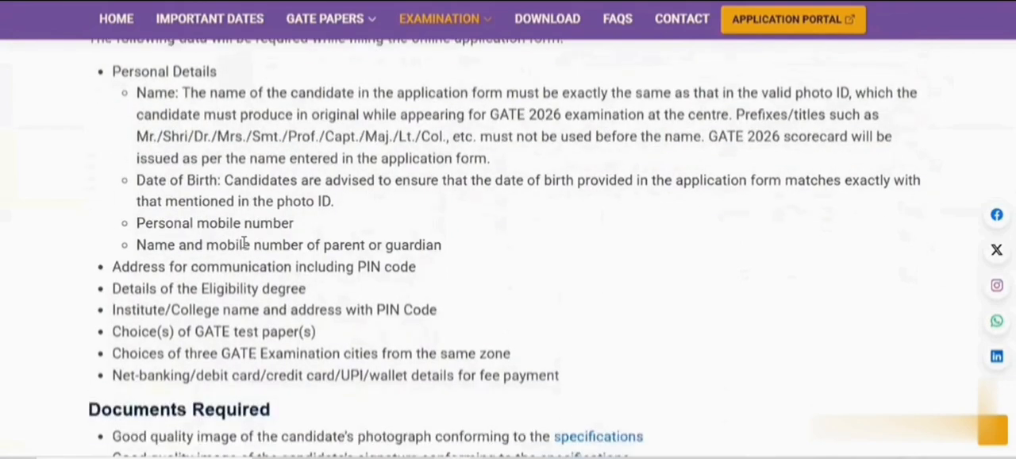
scroll(164, 250, down, 1)
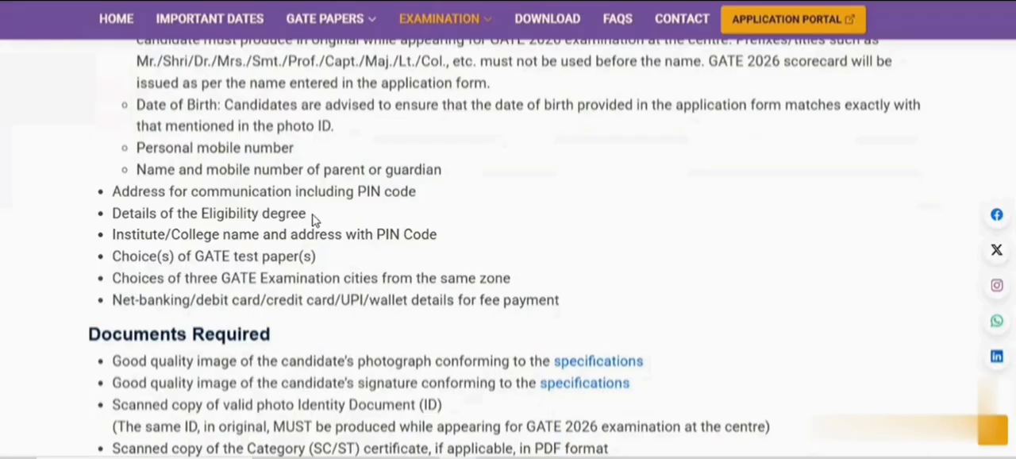
scroll(312, 215, down, 1)
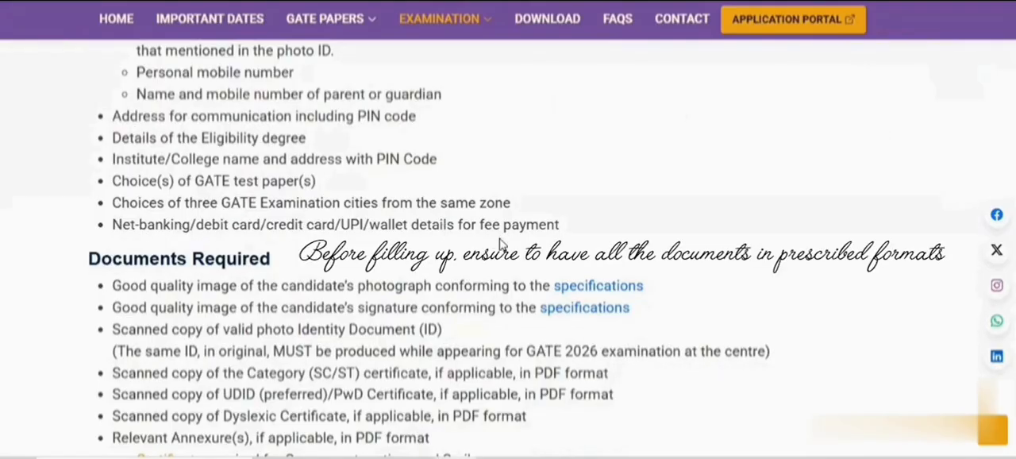
scroll(524, 226, down, 1)
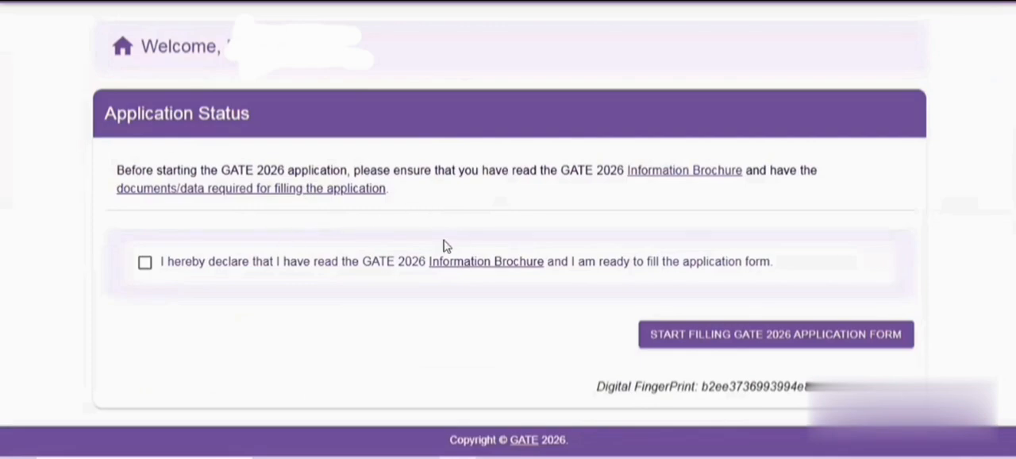
Accept the declaration about having read the Information Brochure and start filling the GATE 2026 application form
click(145, 264)
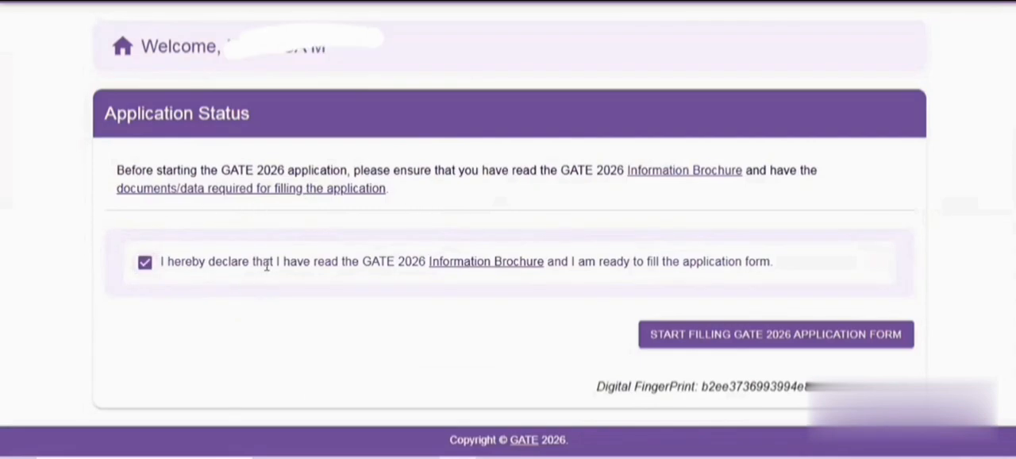
click(758, 337)
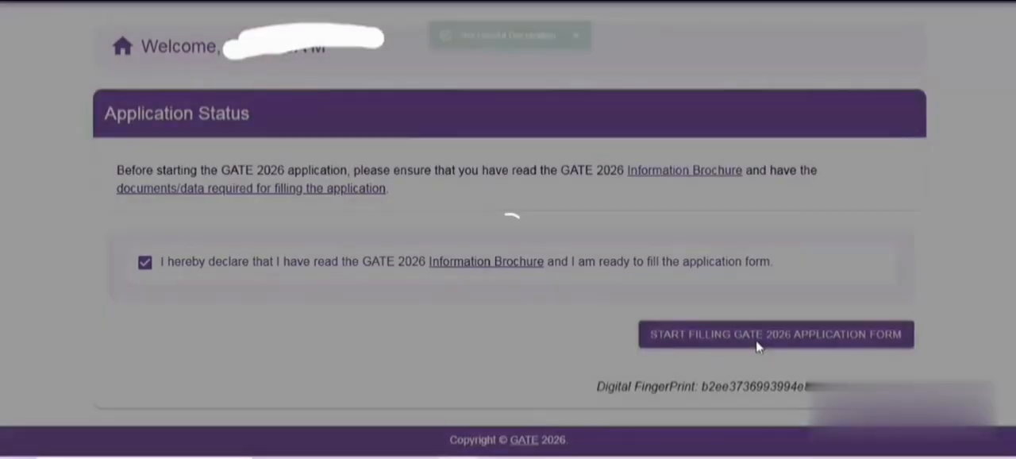
scroll(442, 269, down, 1)
scroll(443, 268, down, 2)
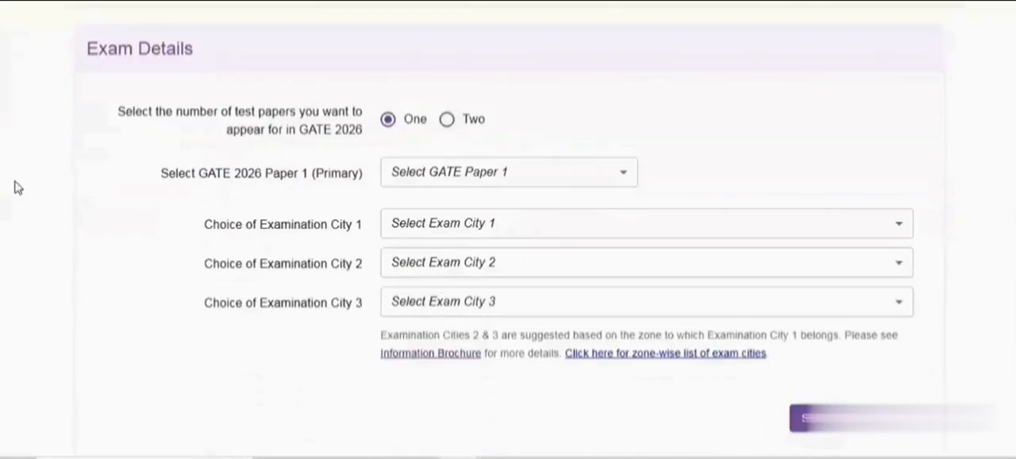
scroll(286, 243, up, 2)
scroll(92, 165, down, 1)
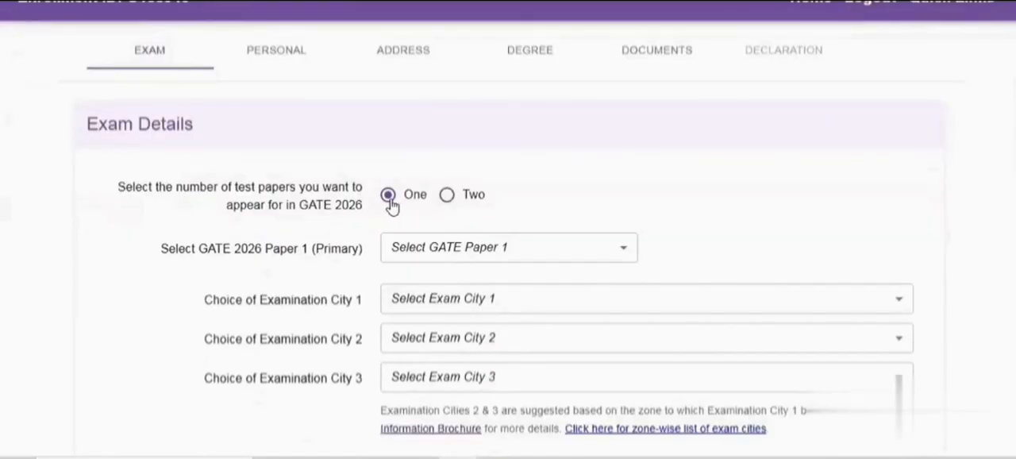
click(446, 197)
scroll(466, 218, down, 1)
click(466, 185)
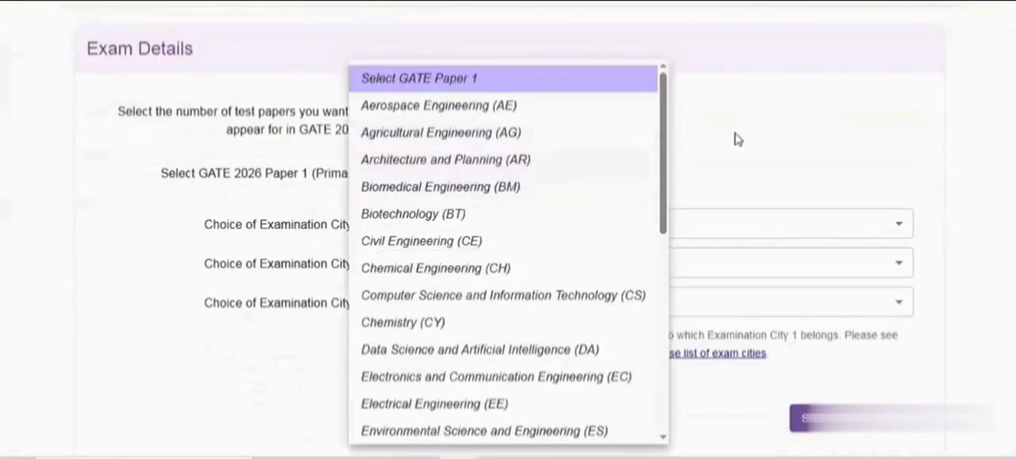
click(738, 140)
click(387, 121)
Choose Electrical Engineering (EE) as GATE 2026 Paper 1 (Primary) and confirm the paper
click(452, 177)
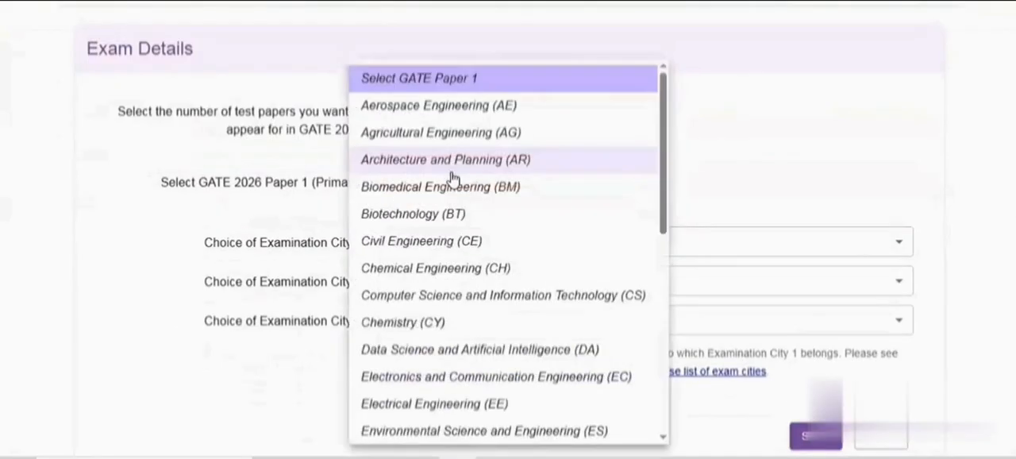
scroll(485, 226, down, 1)
scroll(485, 226, down, 5)
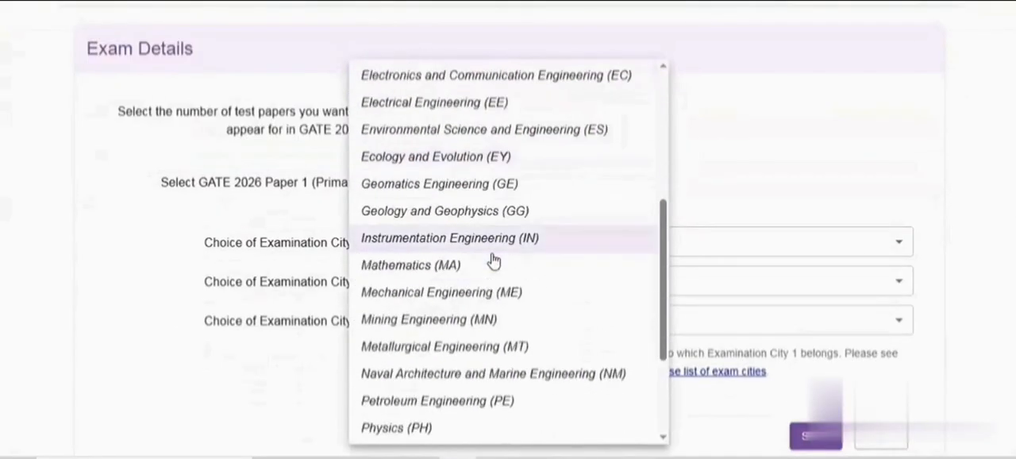
scroll(492, 270, up, 3)
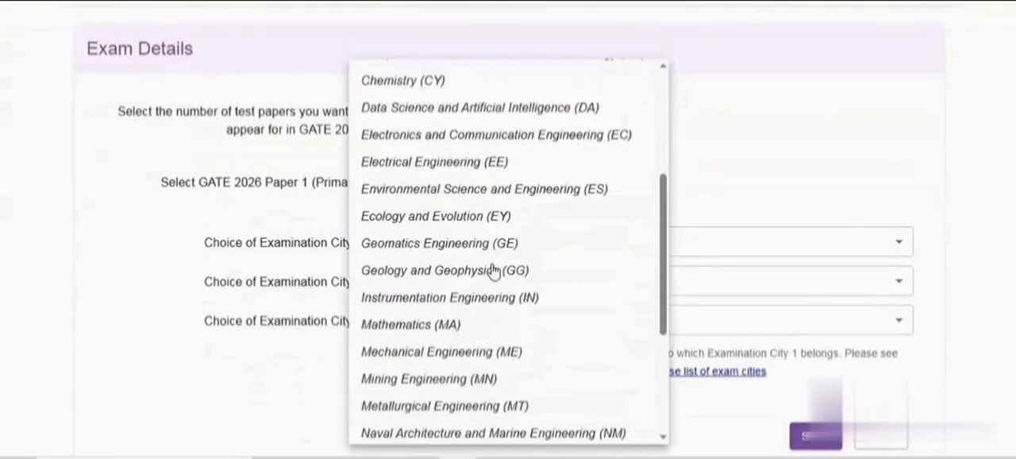
click(470, 166)
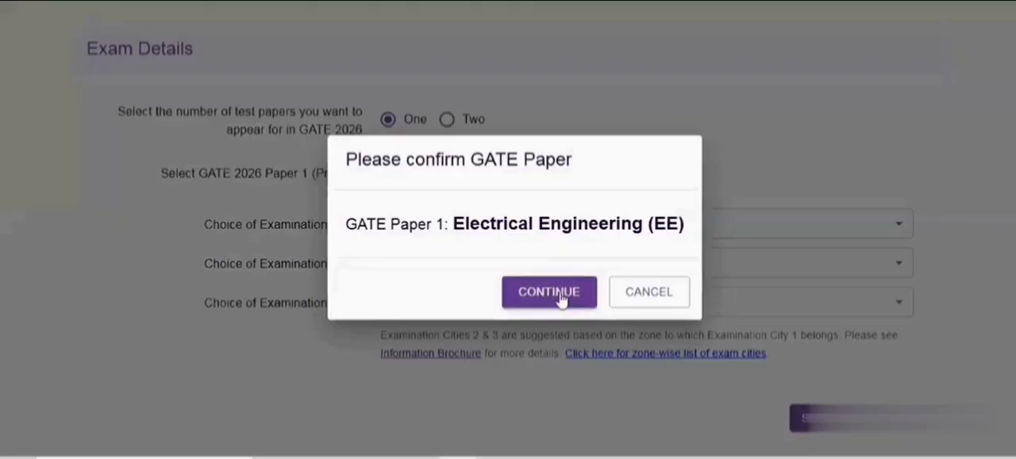
click(492, 292)
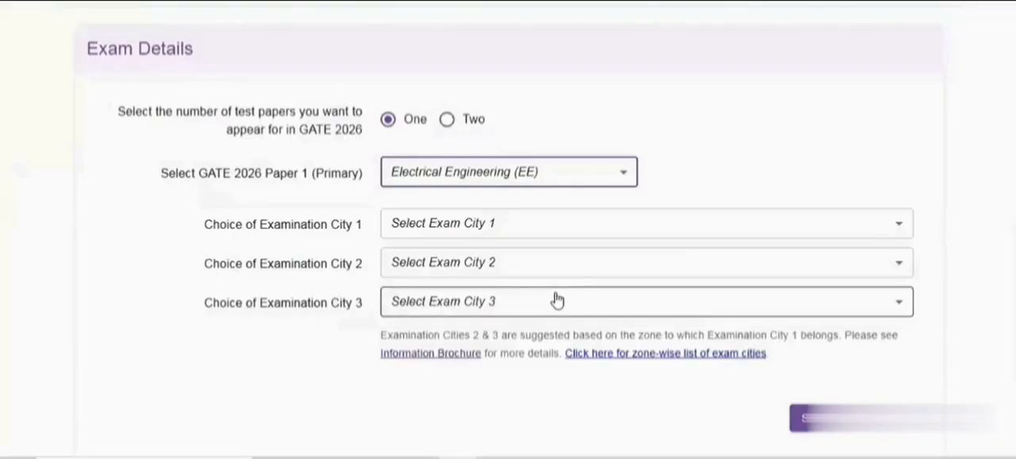
Try the two-paper option to view the secondary paper choices and return to one test paper
click(447, 121)
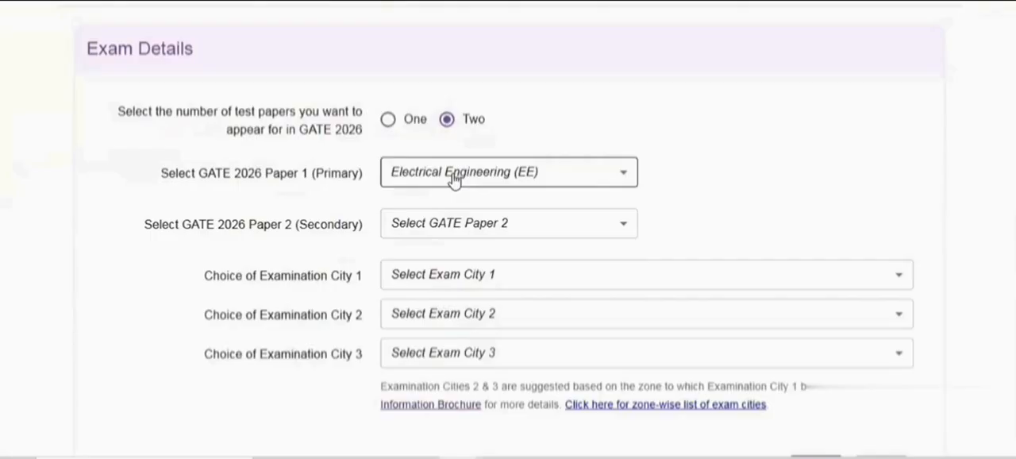
click(472, 226)
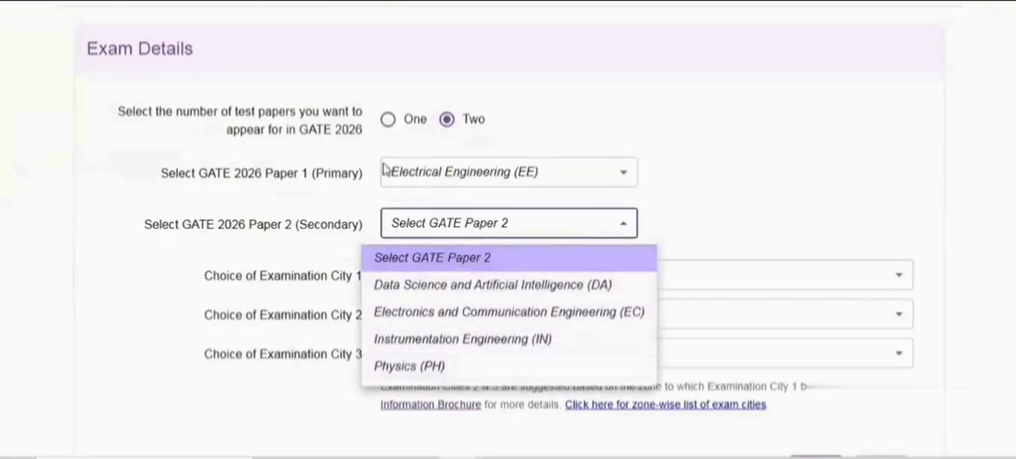
click(387, 127)
click(388, 120)
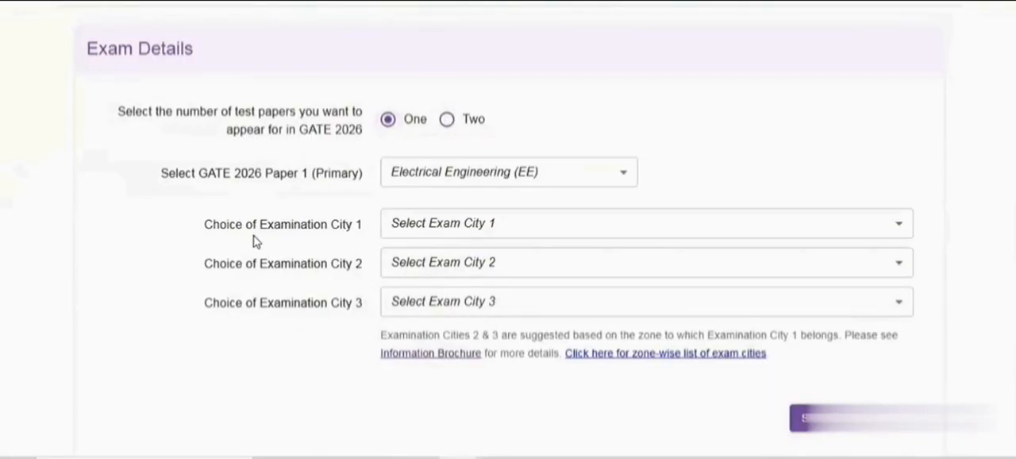
Choose Chennai (TN) as the first choice of examination city
click(504, 230)
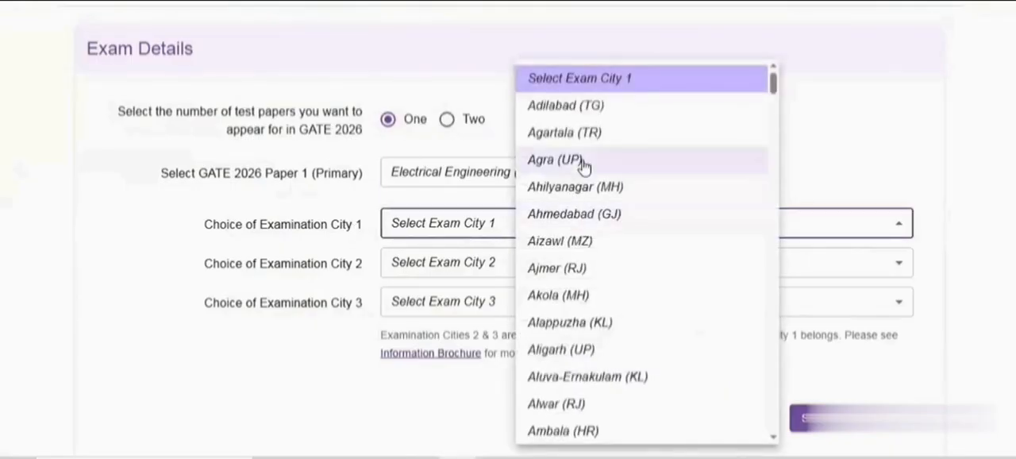
scroll(612, 246, down, 5)
scroll(612, 246, down, 5)
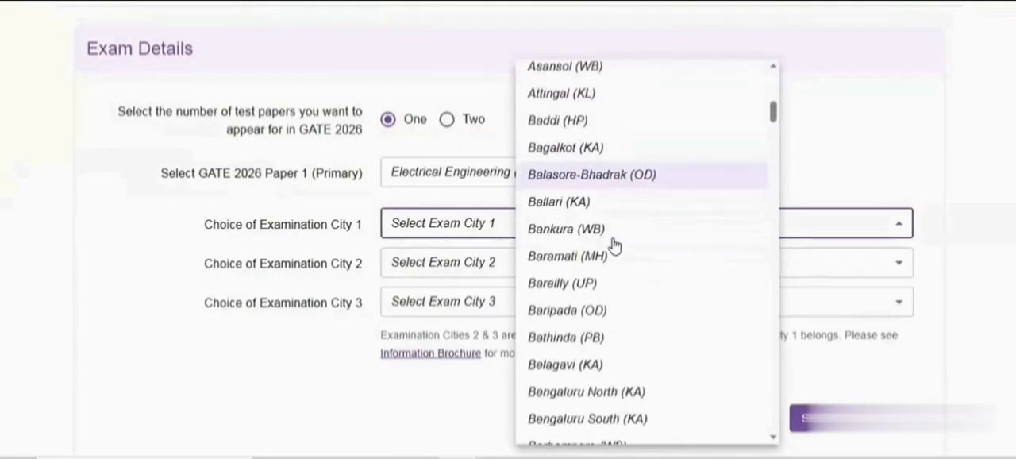
scroll(612, 245, down, 5)
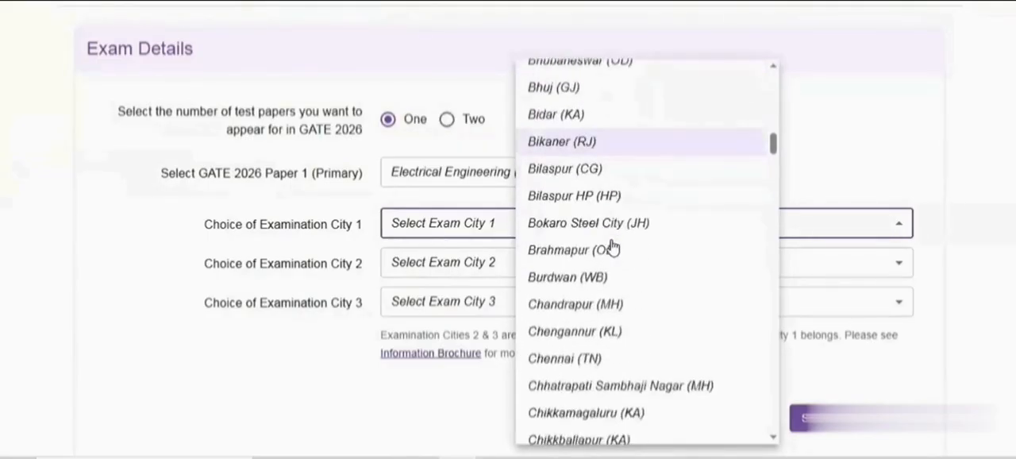
click(577, 262)
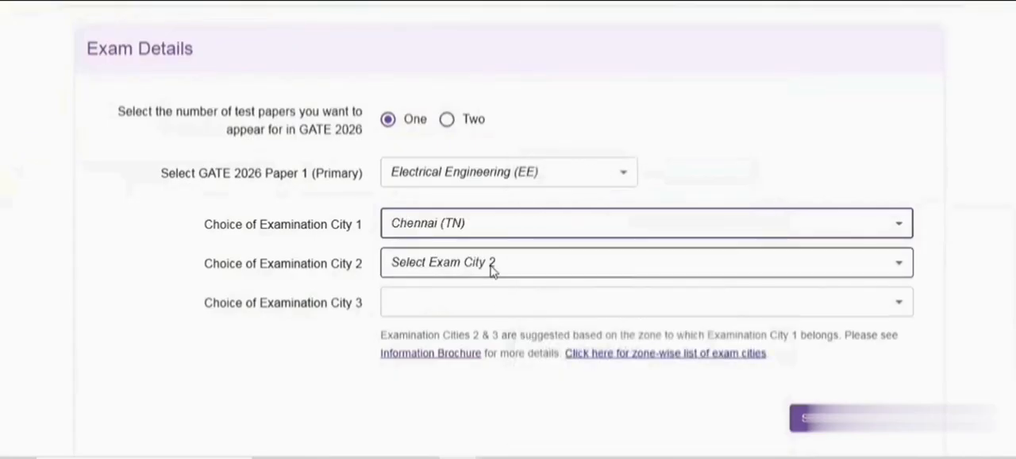
Choose Puducherry (PY) as the second choice of examination city
click(490, 266)
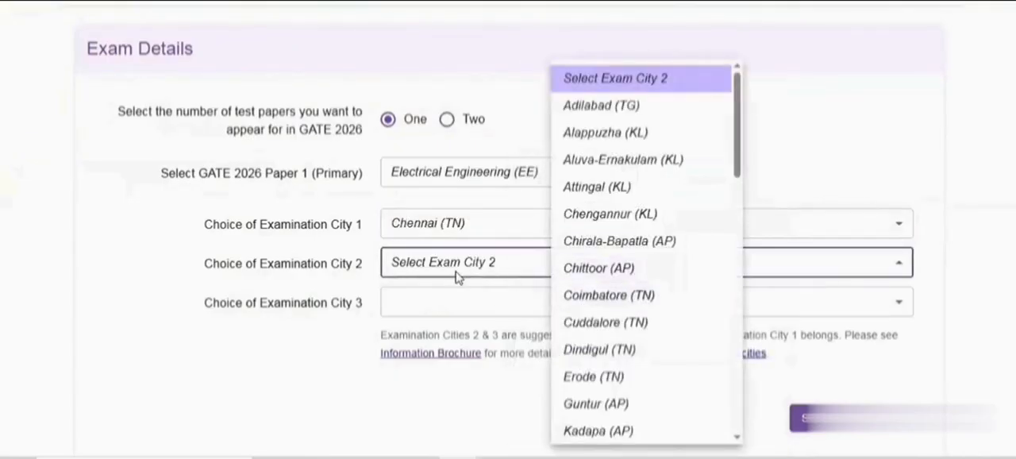
scroll(653, 269, down, 3)
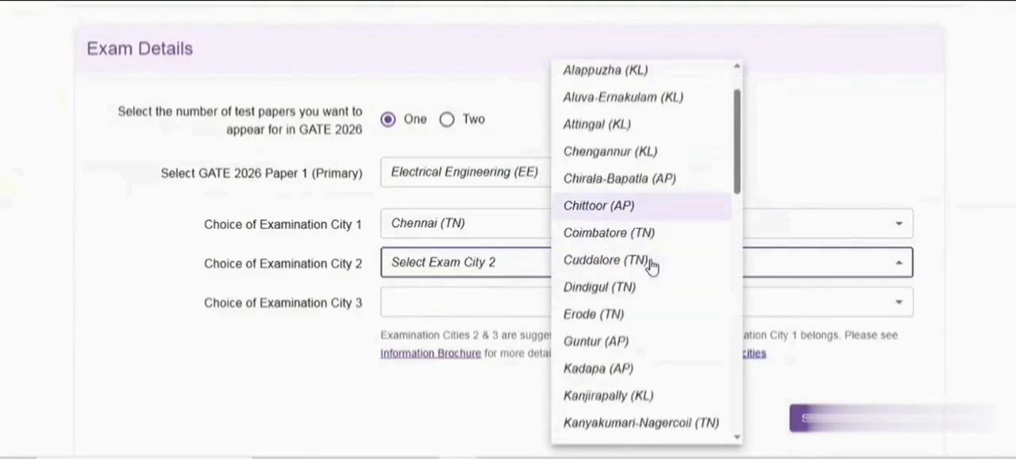
scroll(655, 276, down, 6)
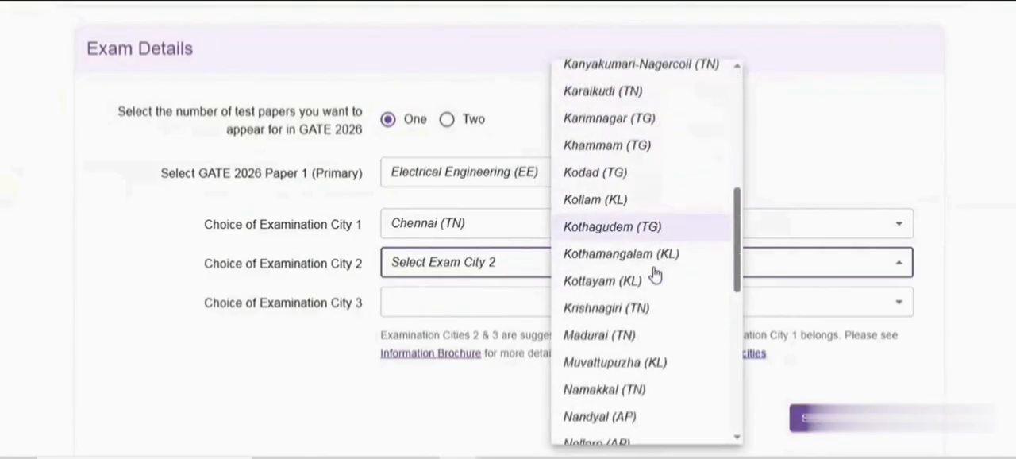
scroll(655, 275, down, 2)
scroll(646, 281, down, 1)
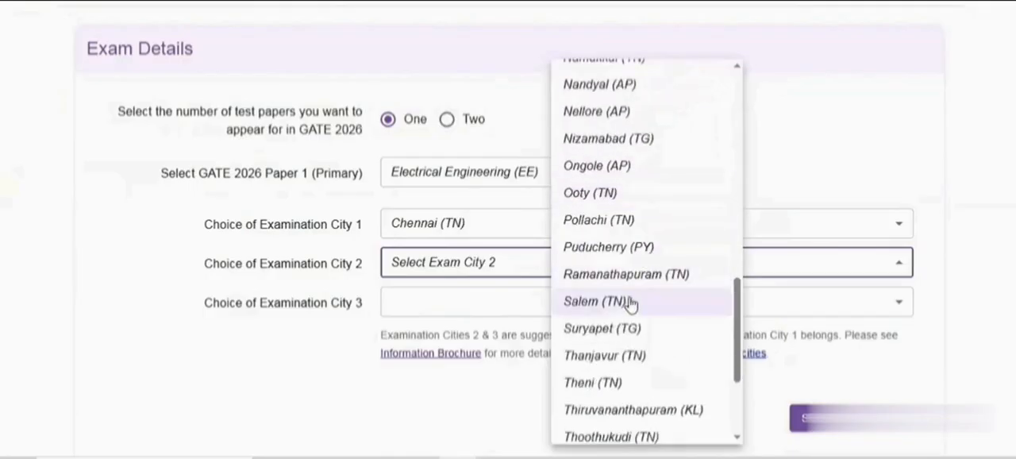
scroll(643, 286, down, 1)
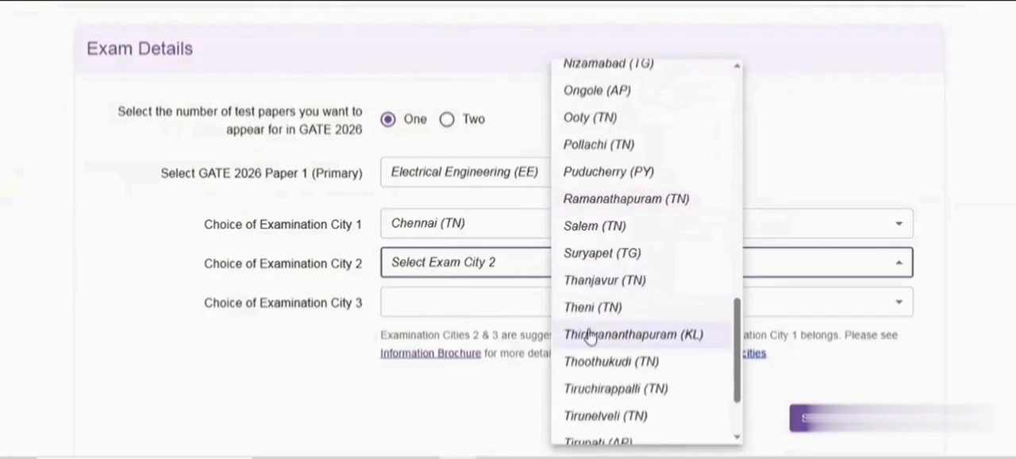
click(583, 173)
Choose Vellore (TN) as the third choice of examination city
click(491, 309)
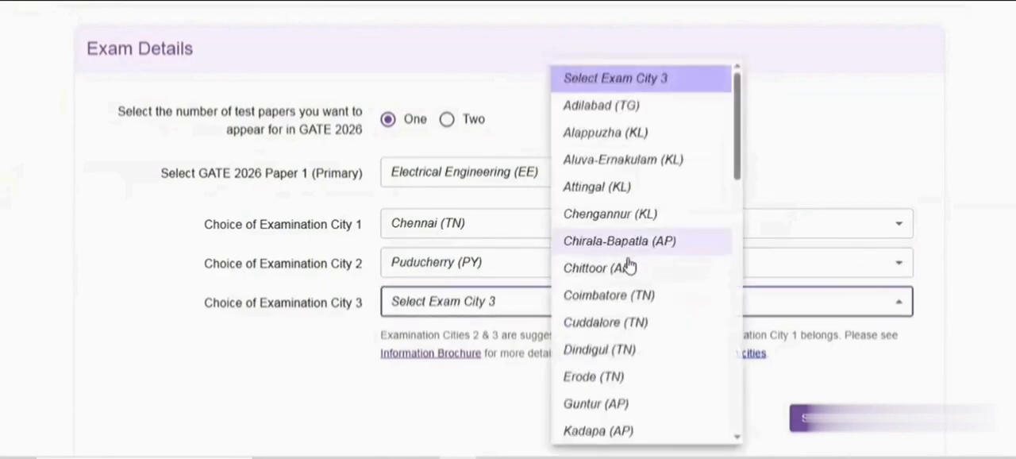
scroll(631, 270, down, 3)
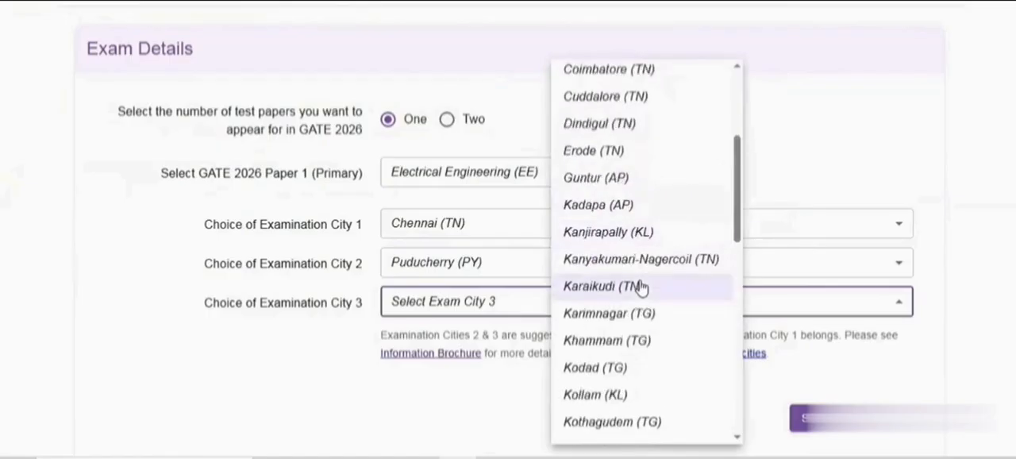
scroll(642, 285, down, 7)
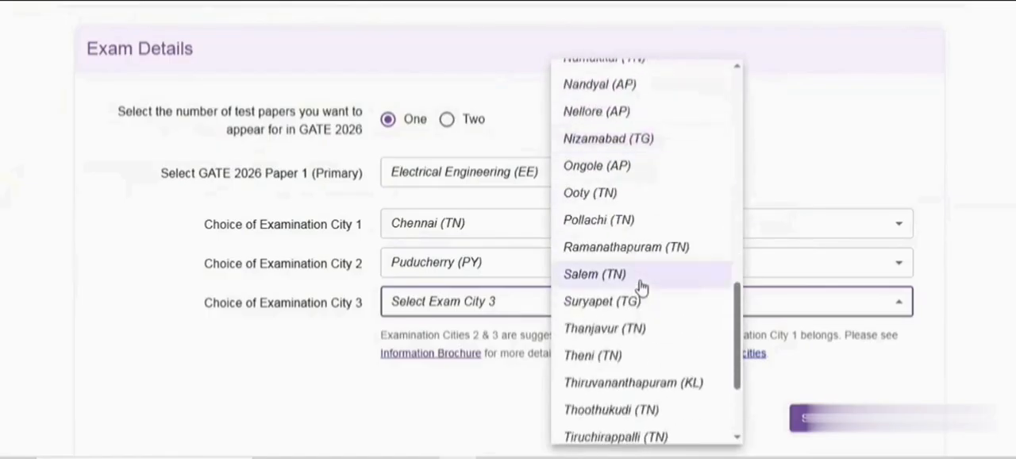
scroll(641, 286, down, 2)
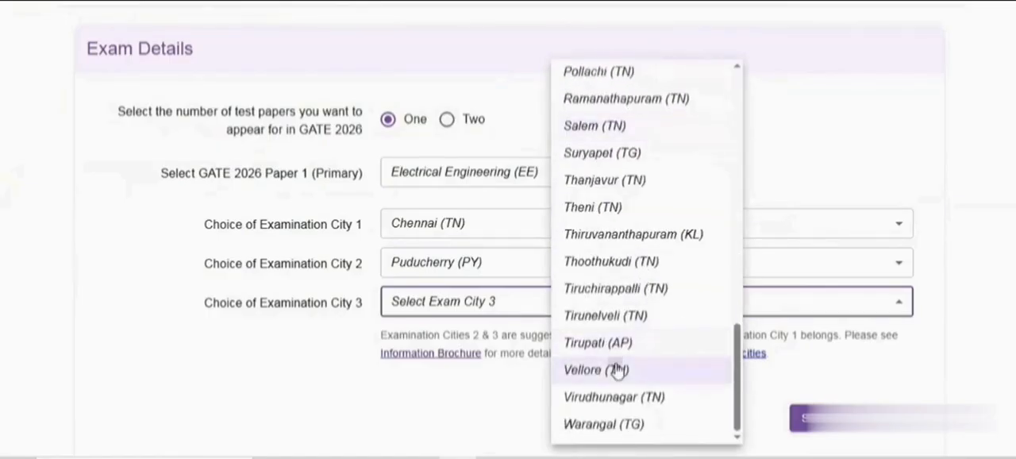
click(648, 370)
Save the exam details and continue to the personal details section of the form
scroll(722, 194, down, 2)
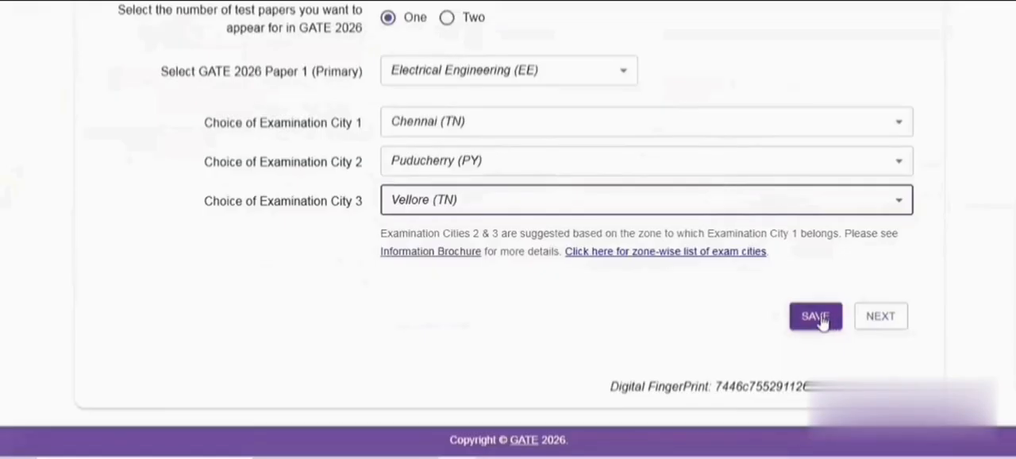
scroll(650, 292, up, 4)
scroll(592, 198, down, 4)
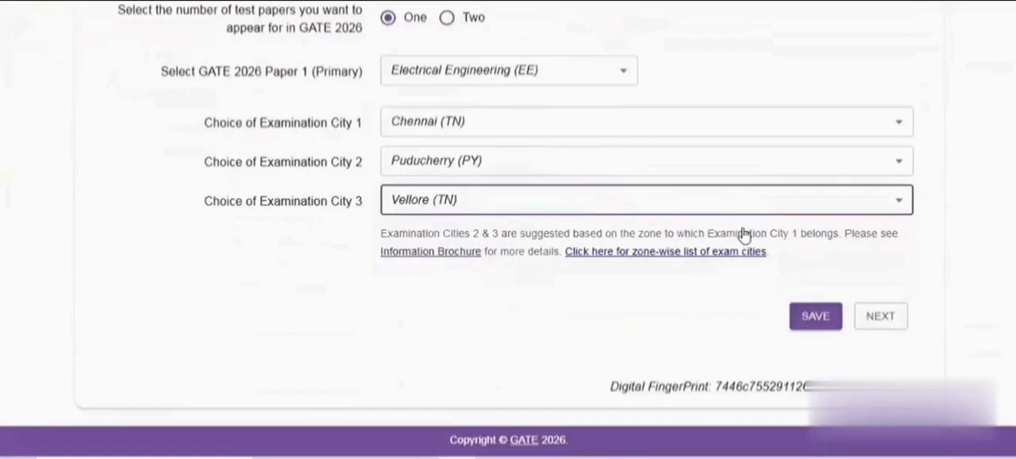
click(816, 317)
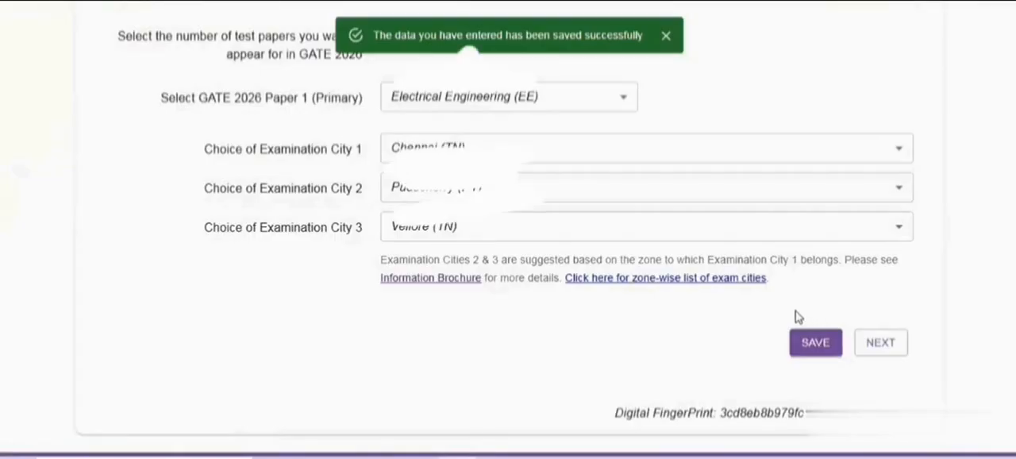
click(884, 343)
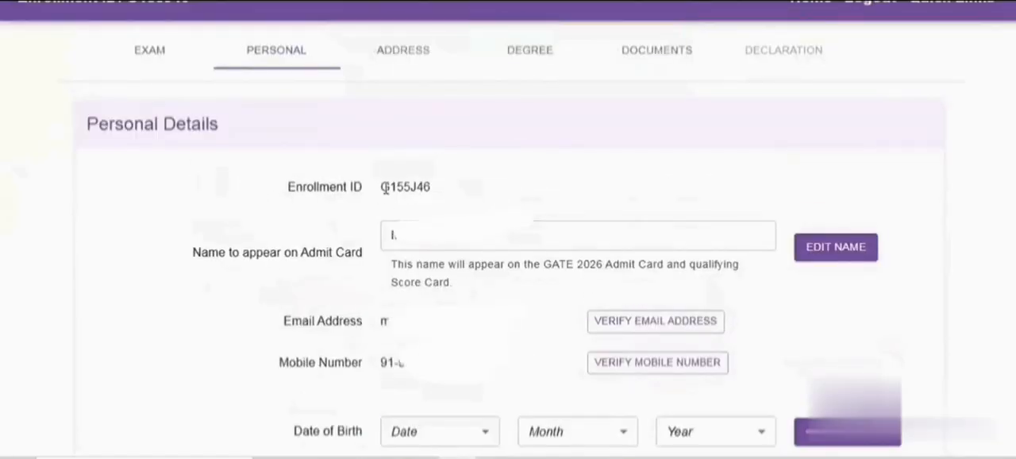
Review the enrollment ID, admit card name, email address and mobile number in the personal details
drag(381, 187, 442, 195)
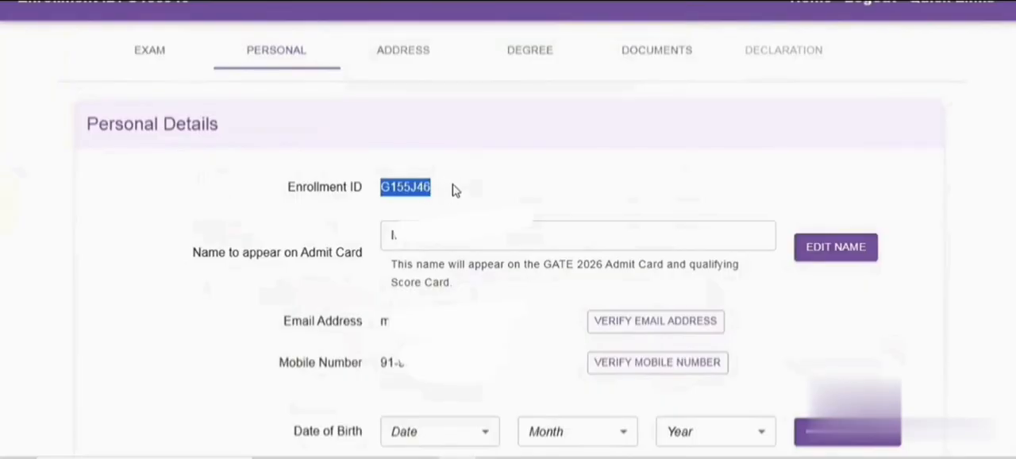
click(455, 189)
scroll(765, 195, down, 2)
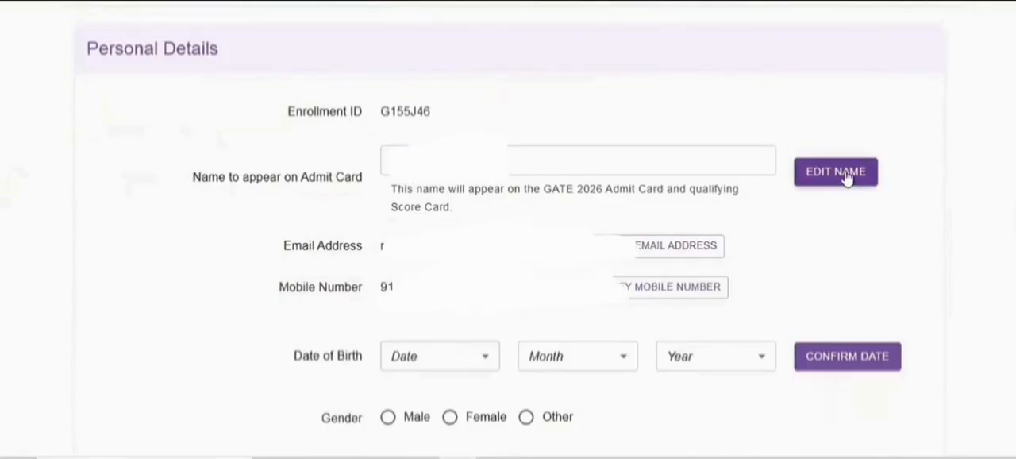
scroll(868, 237, down, 2)
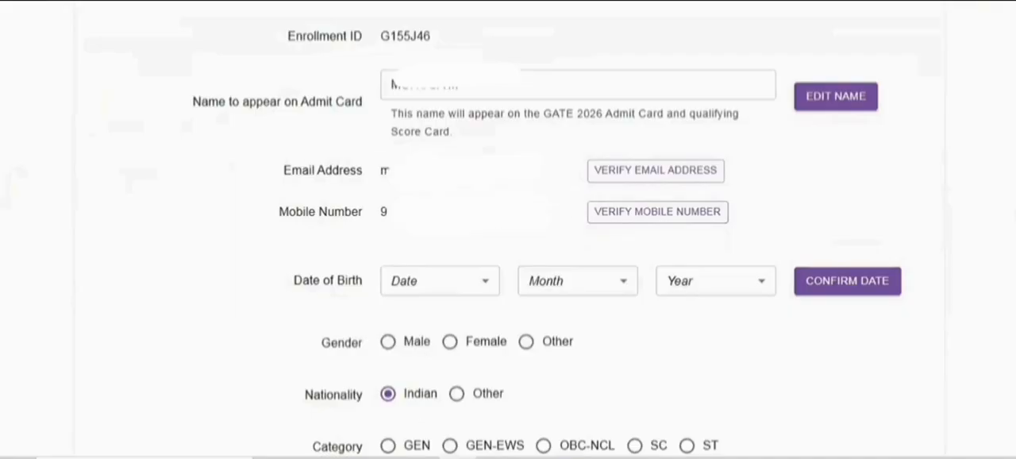
Enter the applicant's day, month and year of birth and confirm the date of birth
scroll(481, 221, down, 1)
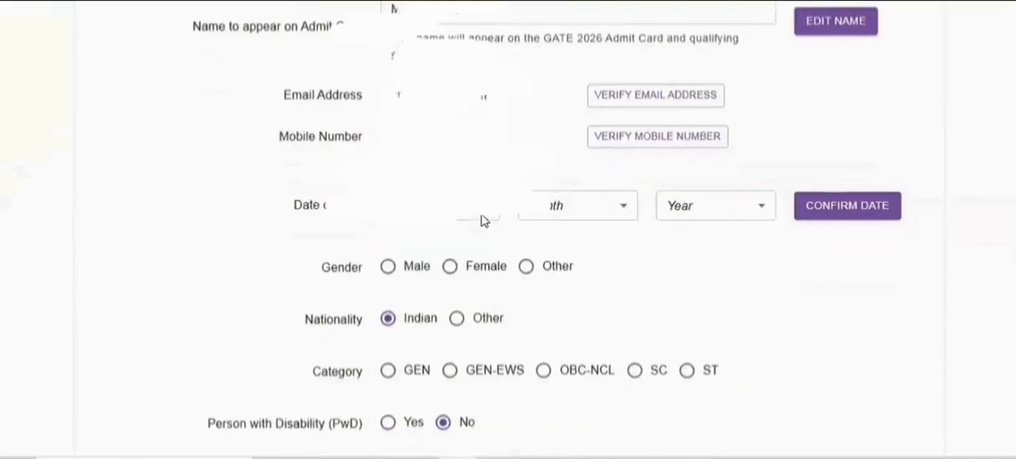
click(481, 216)
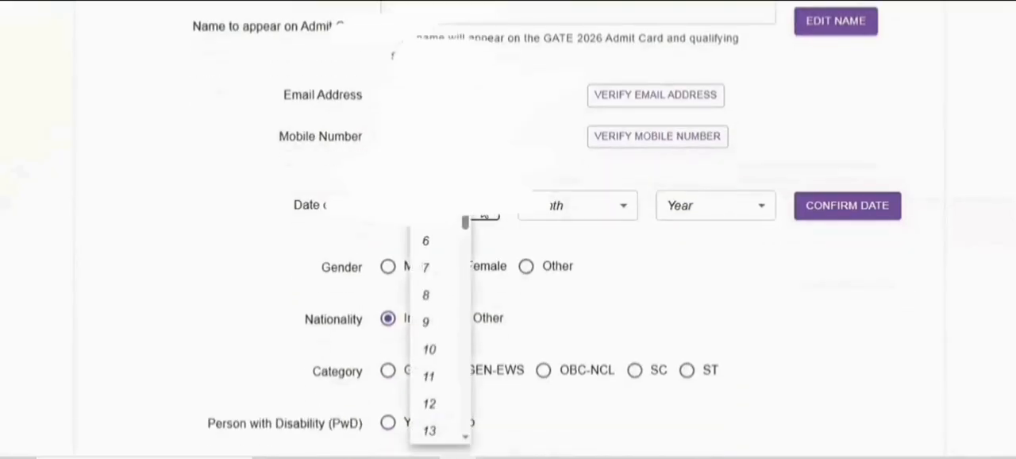
drag(467, 210, 467, 238)
click(445, 246)
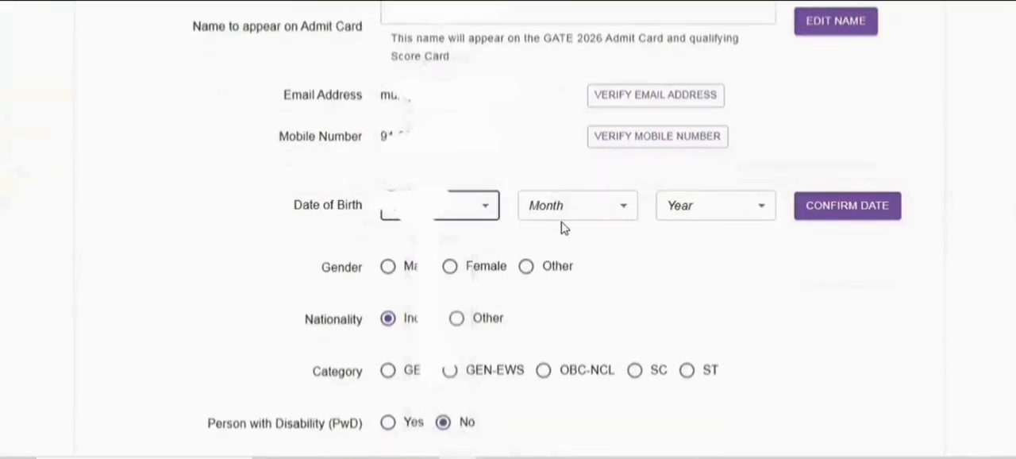
click(582, 215)
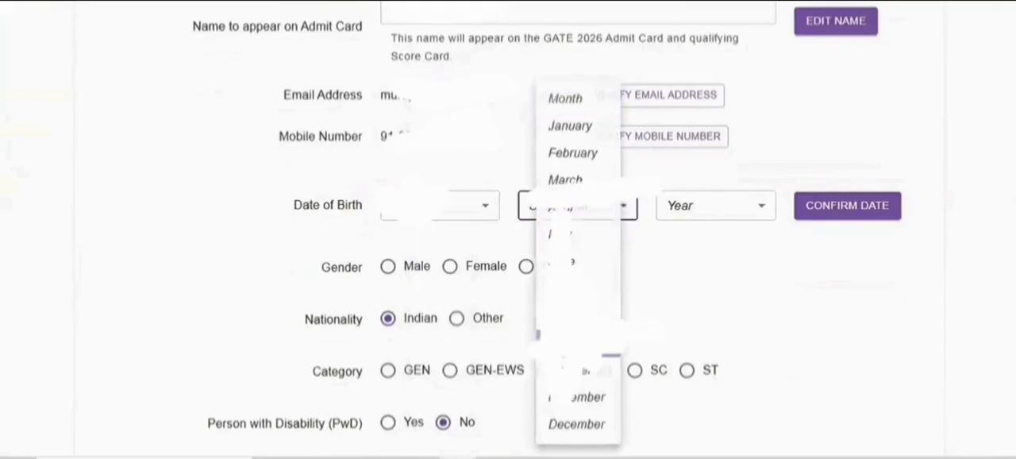
click(569, 340)
click(743, 222)
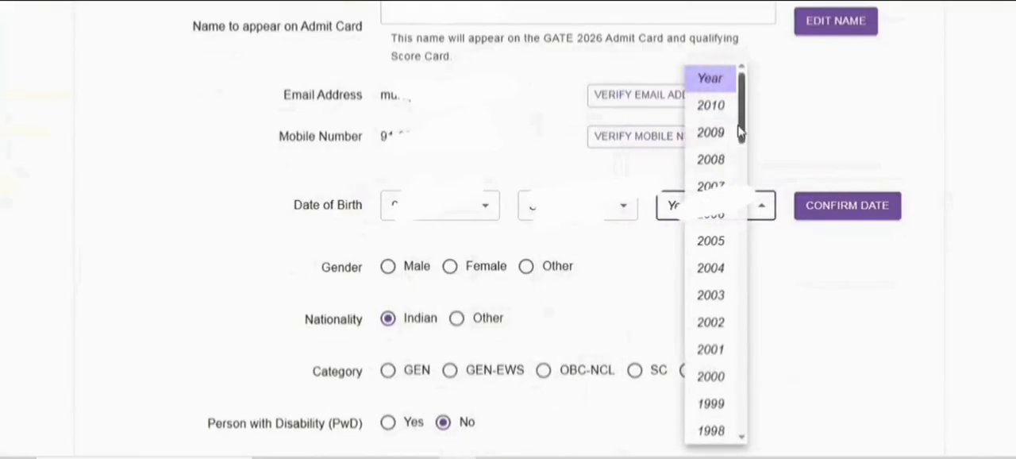
drag(741, 119, 744, 143)
click(717, 265)
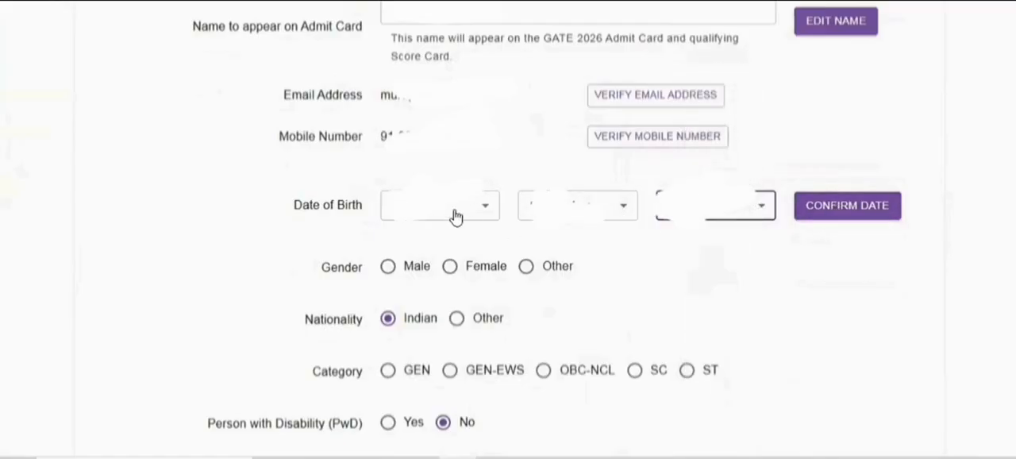
click(828, 212)
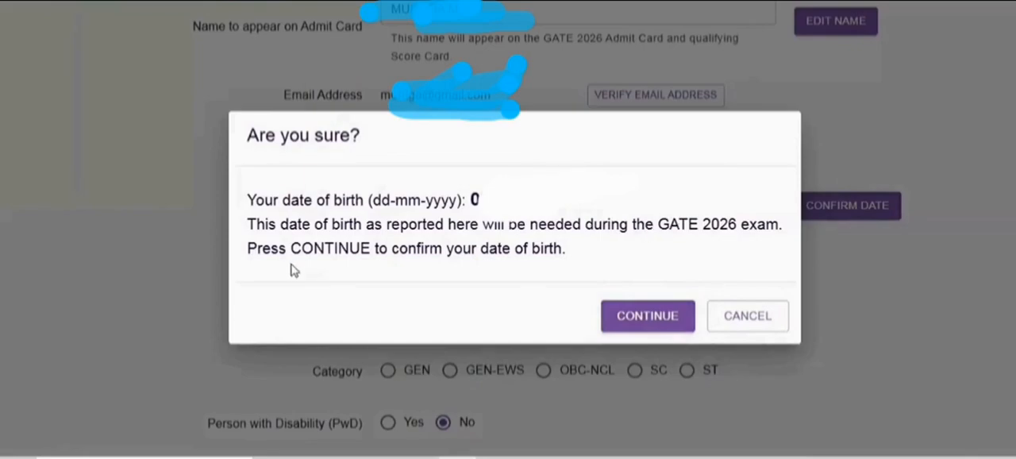
click(651, 317)
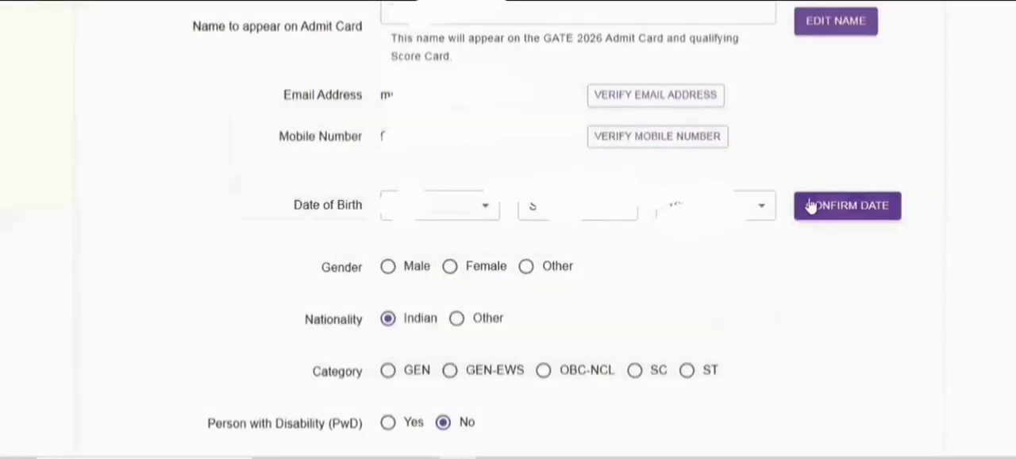
Set the gender to Male and the category to OBC-NCL
scroll(435, 243, down, 1)
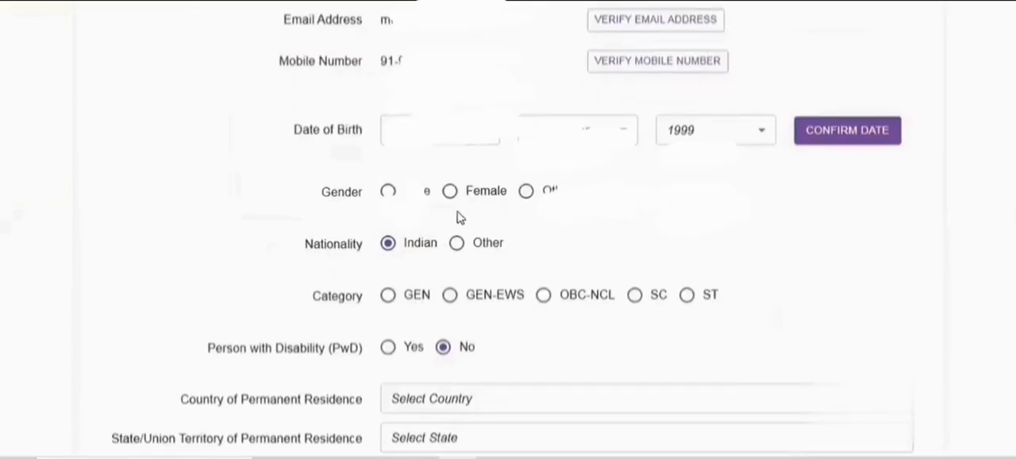
click(387, 195)
scroll(556, 199, down, 1)
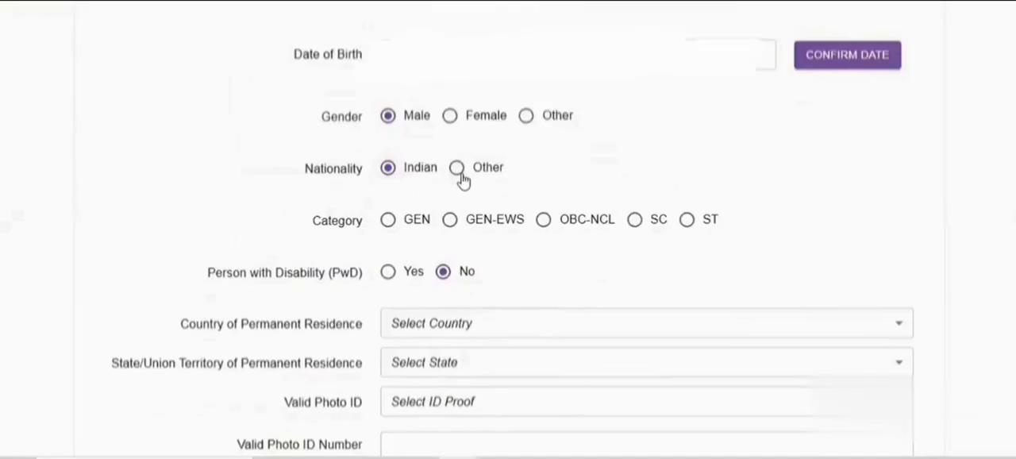
scroll(570, 163, down, 1)
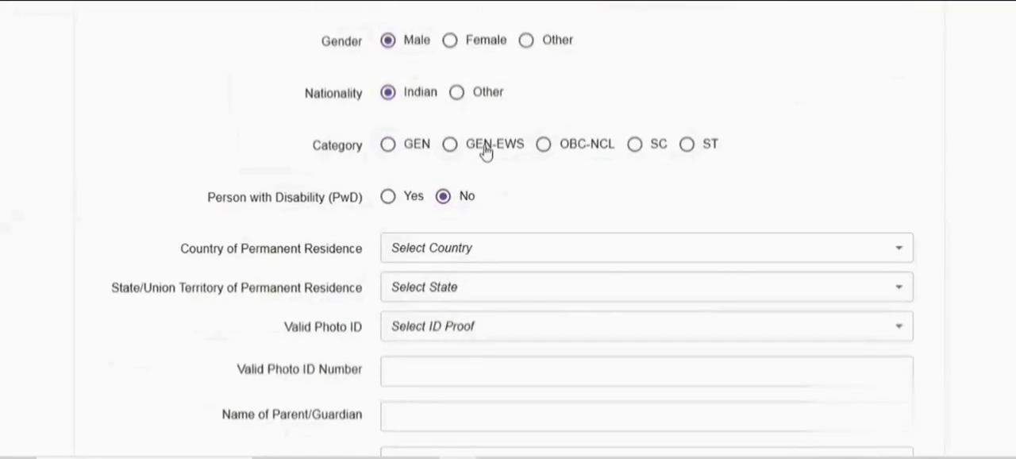
click(543, 147)
Set the country of permanent residence to India and its state/union territory to Tamil Nadu
scroll(550, 171, down, 1)
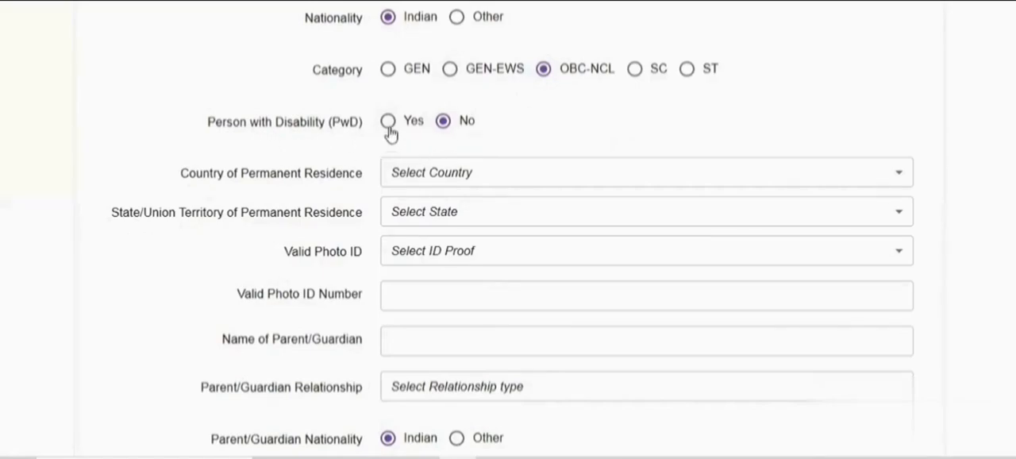
scroll(477, 139, down, 2)
click(456, 108)
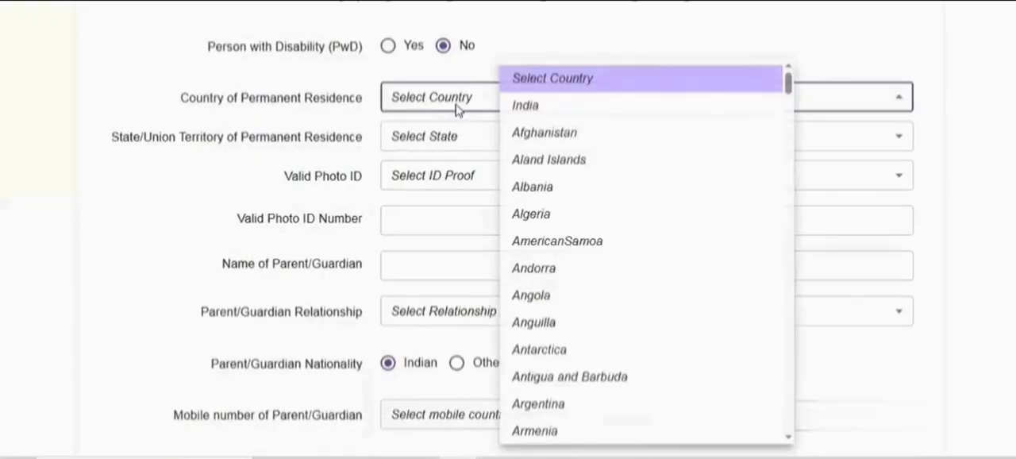
click(517, 108)
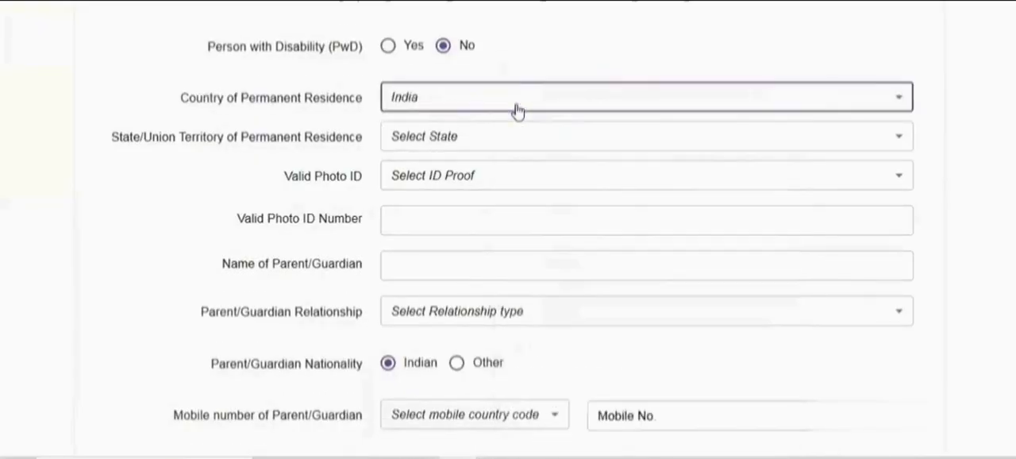
click(449, 139)
scroll(579, 200, down, 6)
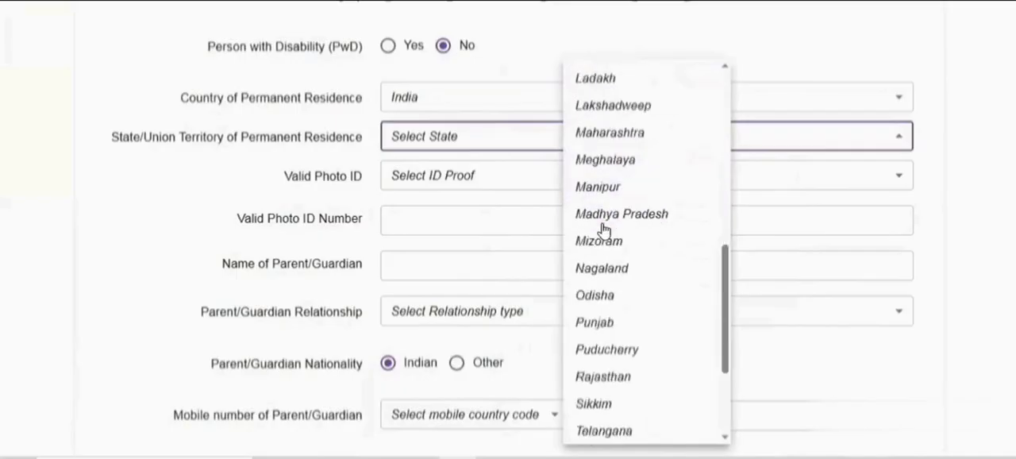
scroll(604, 231, down, 3)
click(611, 288)
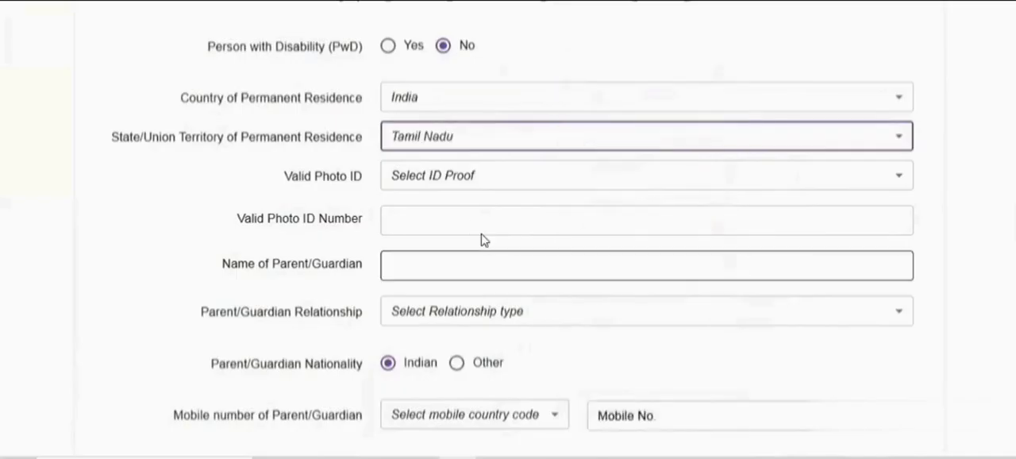
Set the valid photo ID to Aadhaar ID and enter the applicant's photo ID number
click(468, 187)
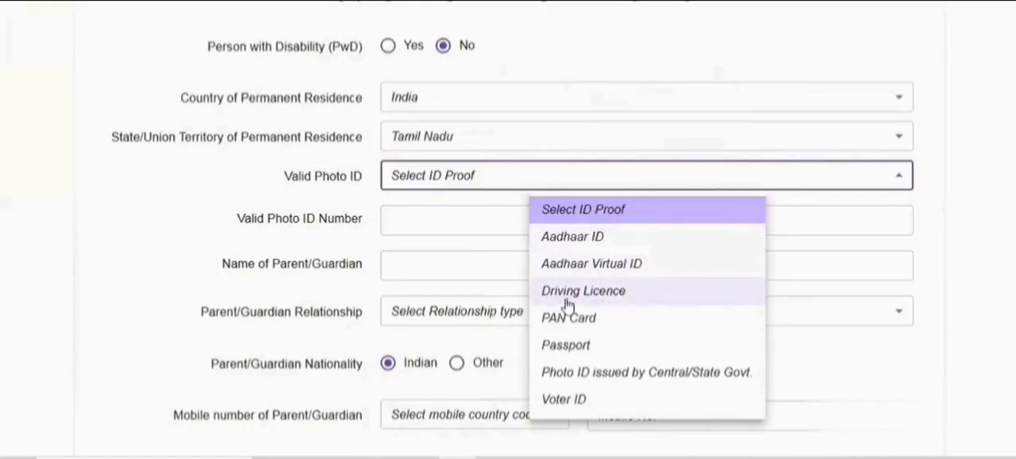
click(592, 247)
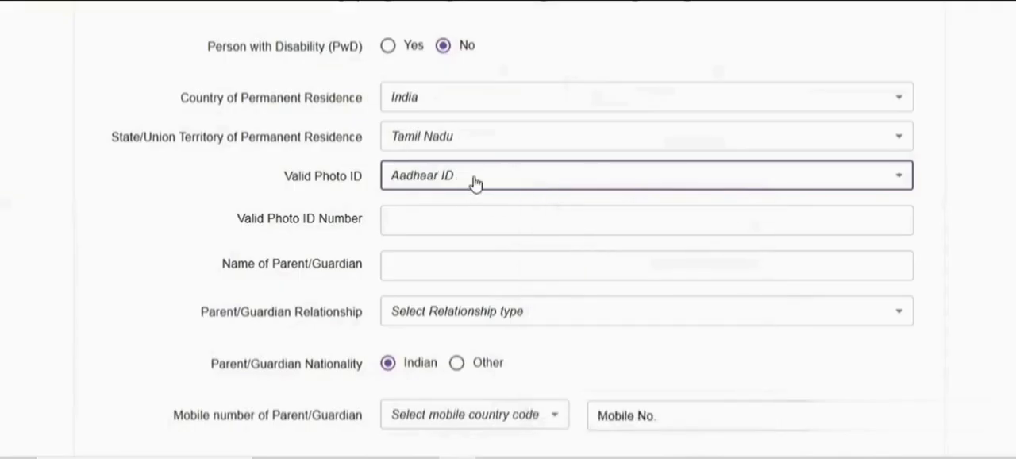
click(453, 225)
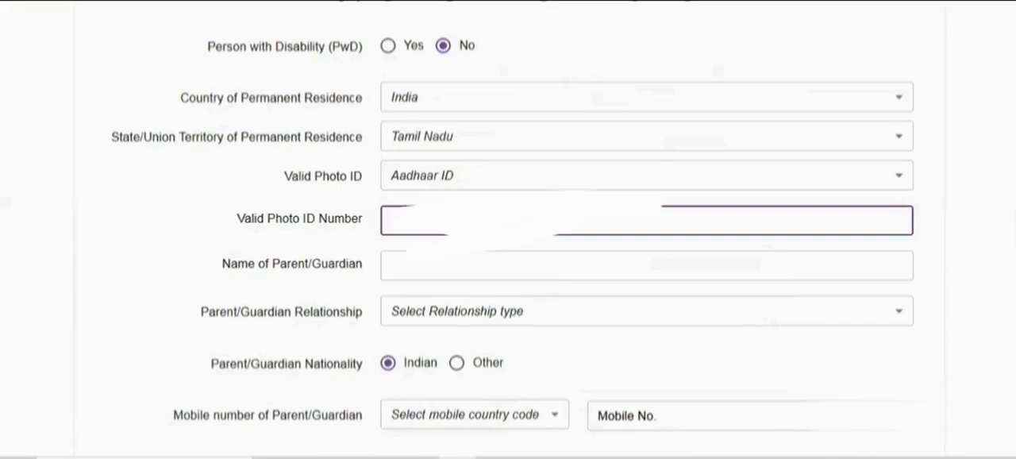
Enter the parent/guardian's name and set the parent/guardian relationship to Father
click(463, 264)
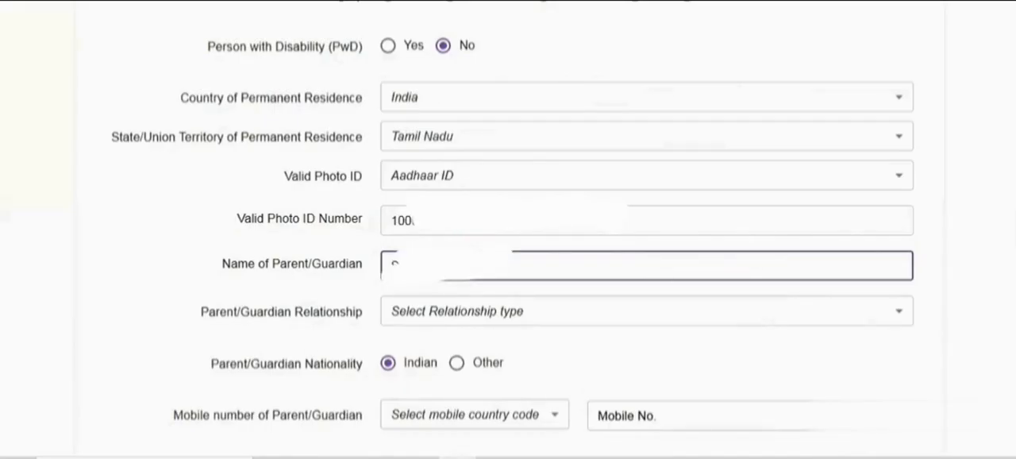
click(456, 314)
click(592, 346)
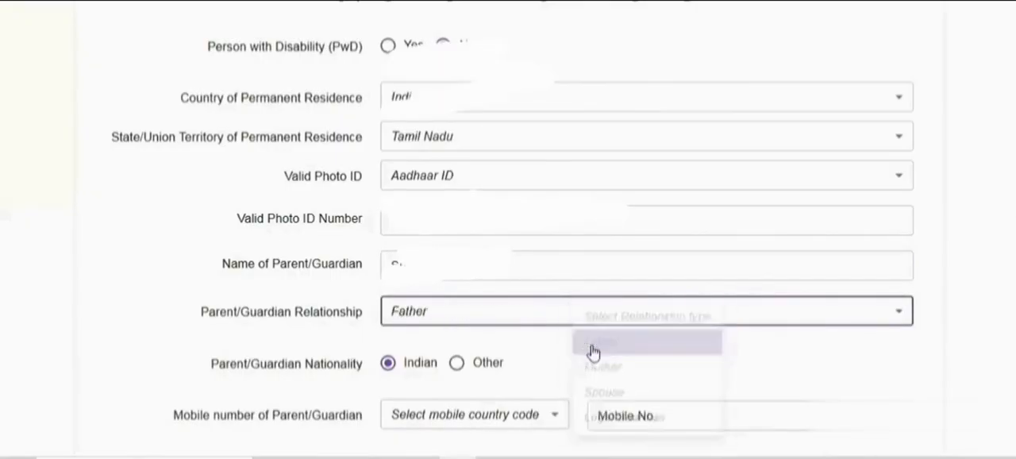
Set the parent/guardian's mobile country code to +91 (IN), enter the mobile number and save the personal details
scroll(481, 270, down, 2)
scroll(482, 271, down, 2)
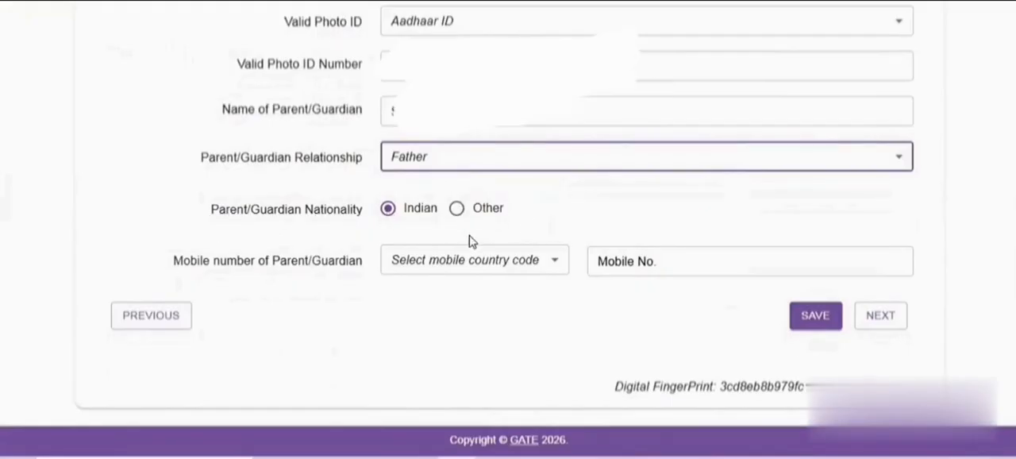
click(548, 274)
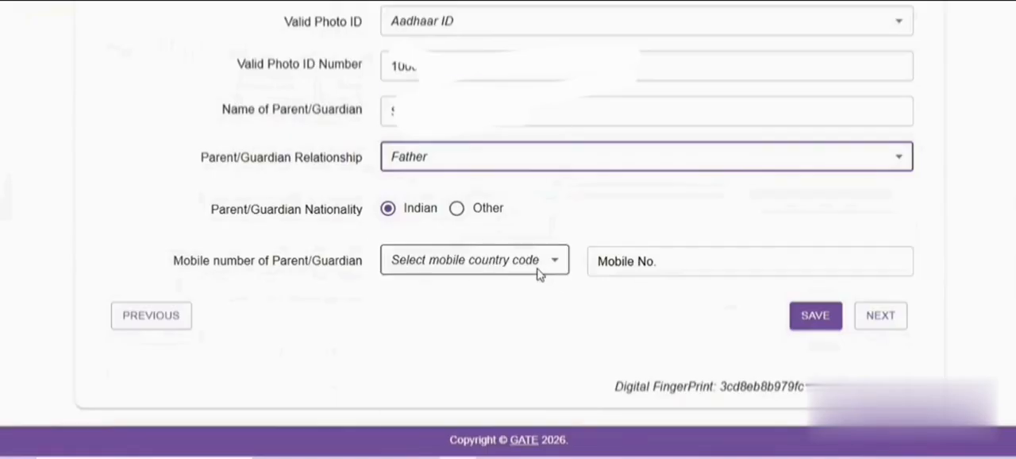
click(438, 107)
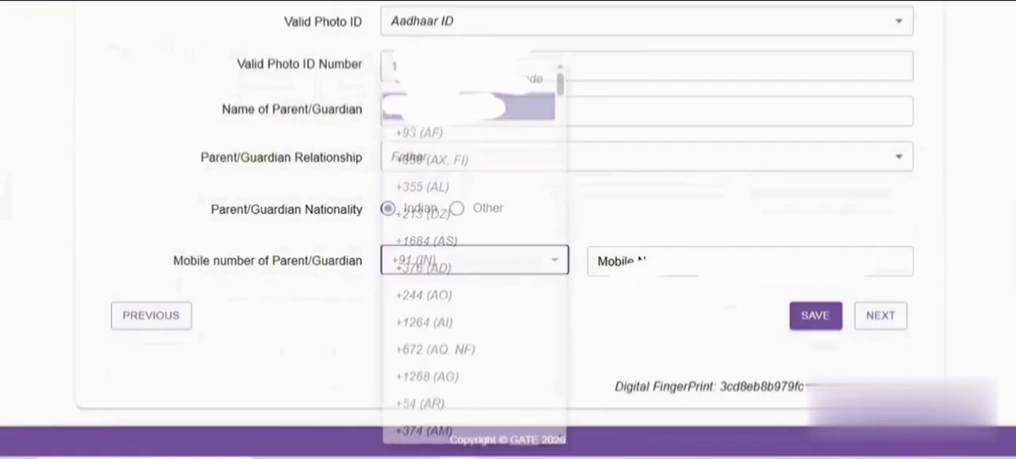
click(595, 260)
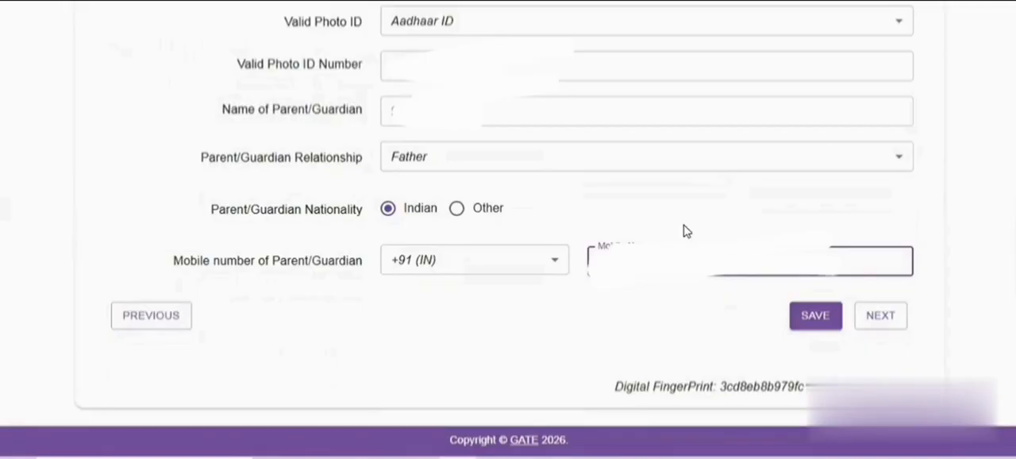
click(814, 317)
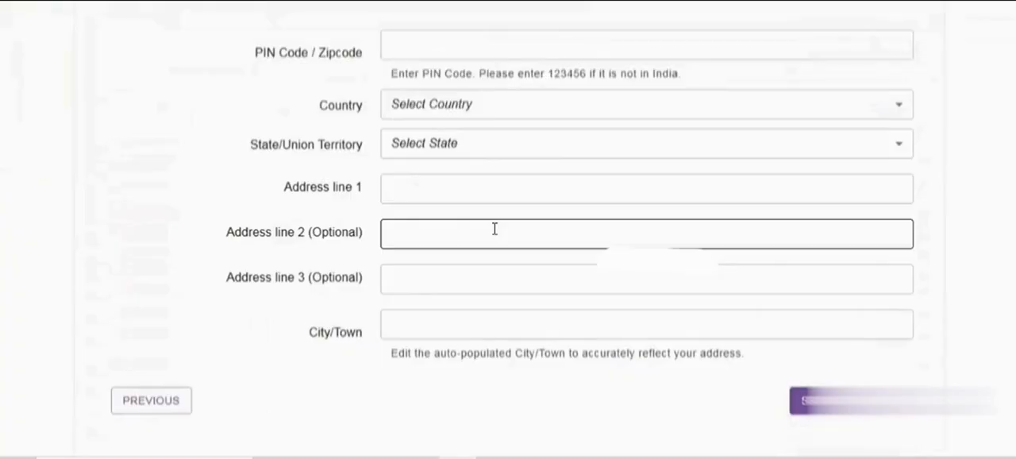
Enter the applicant's postal PIN code in the address for correspondence
scroll(445, 175, up, 2)
click(411, 113)
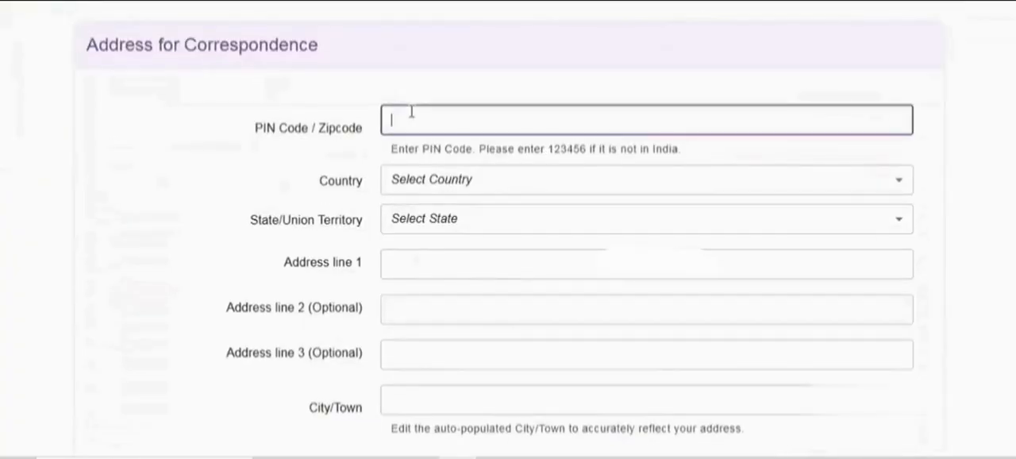
scroll(476, 91, up, 1)
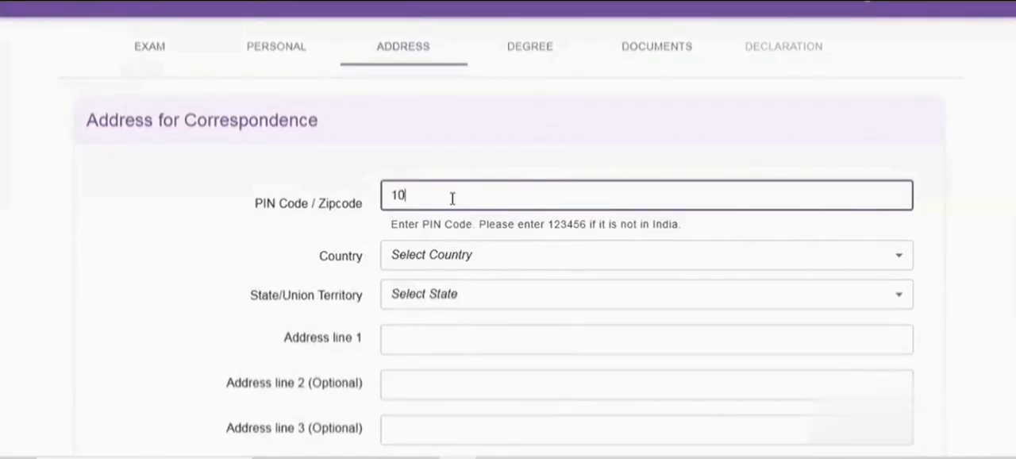
key(BackSpace)
key(BackSpace)
text(600044)
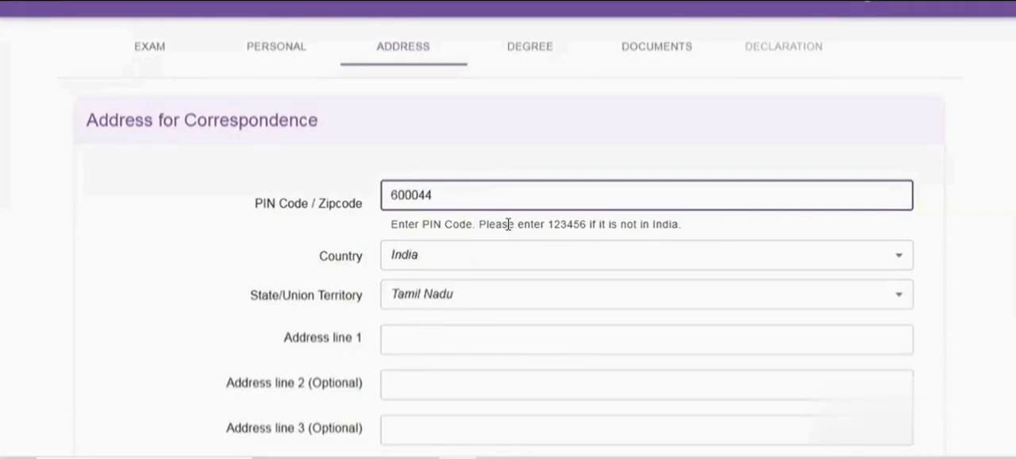
Fill in the applicant's street address in the address lines of the correspondence address
scroll(508, 225, down, 1)
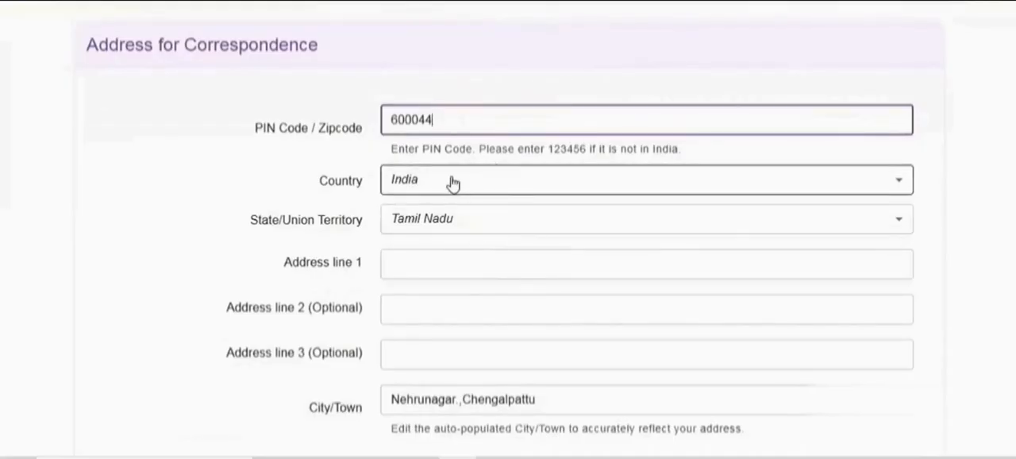
scroll(453, 183, down, 2)
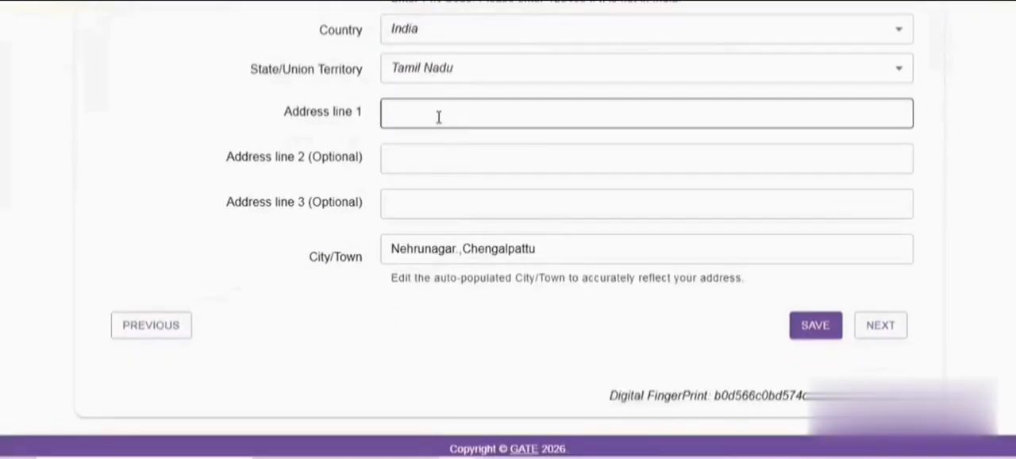
click(438, 117)
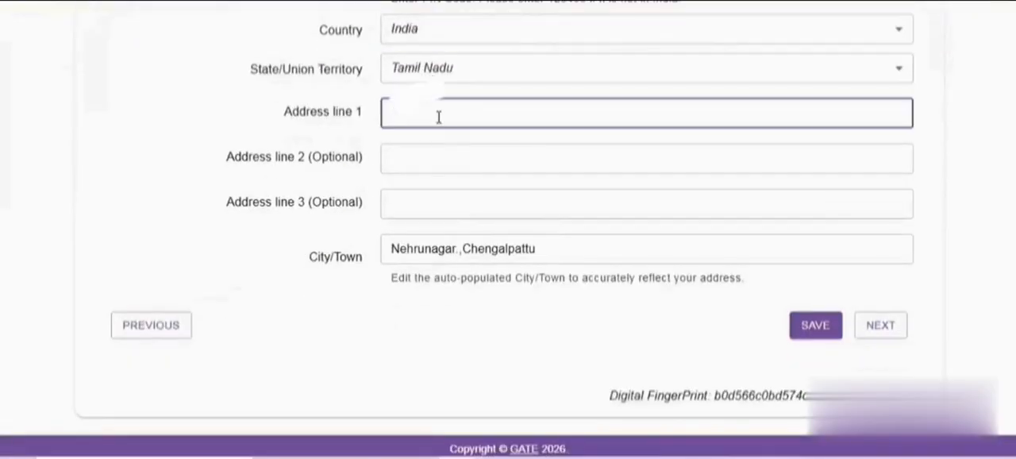
click(436, 161)
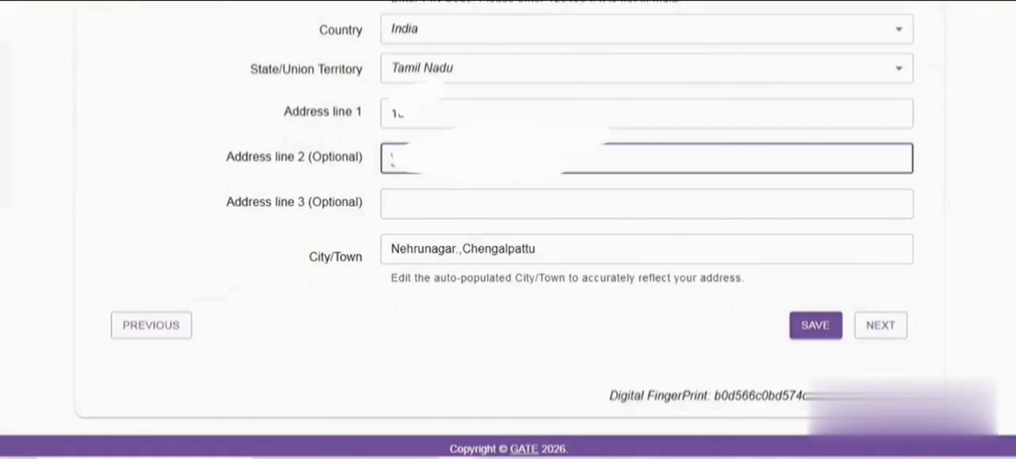
click(445, 205)
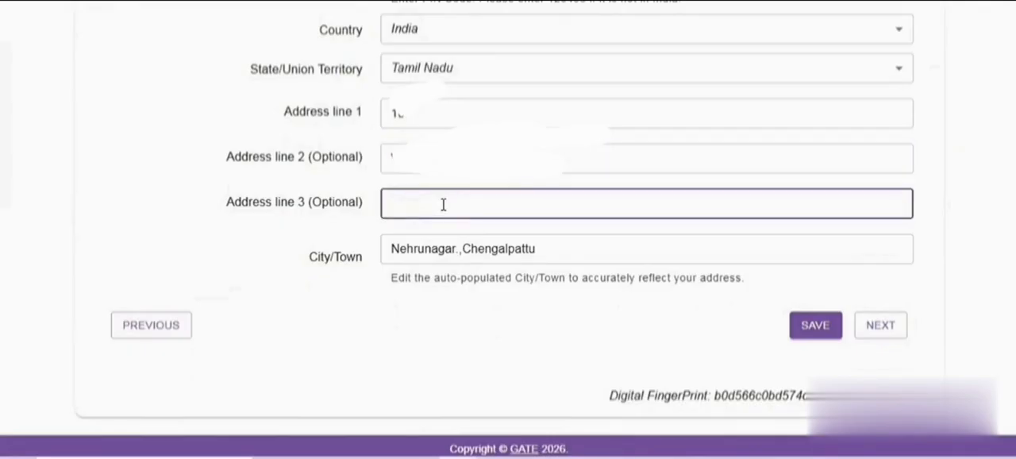
Replace the auto-populated city/town with the applicant's own and proceed to the qualifying degree details
click(485, 252)
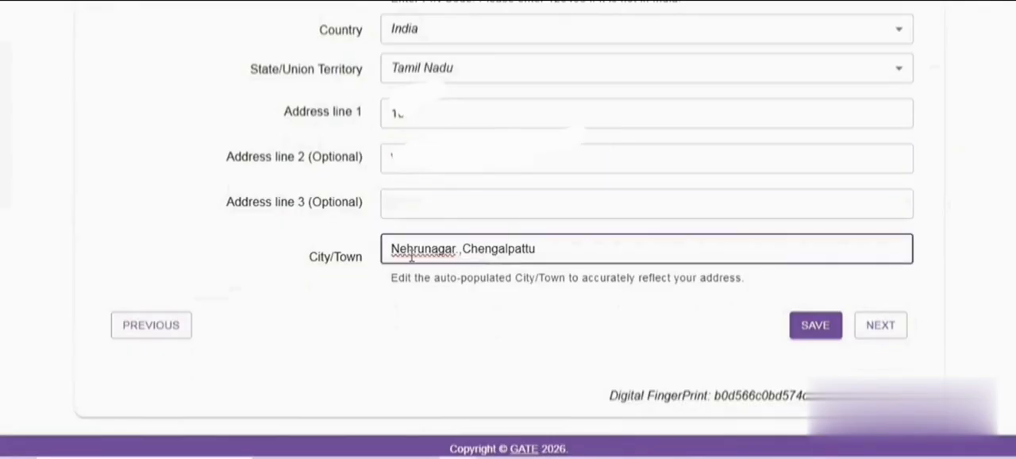
drag(391, 249, 532, 201)
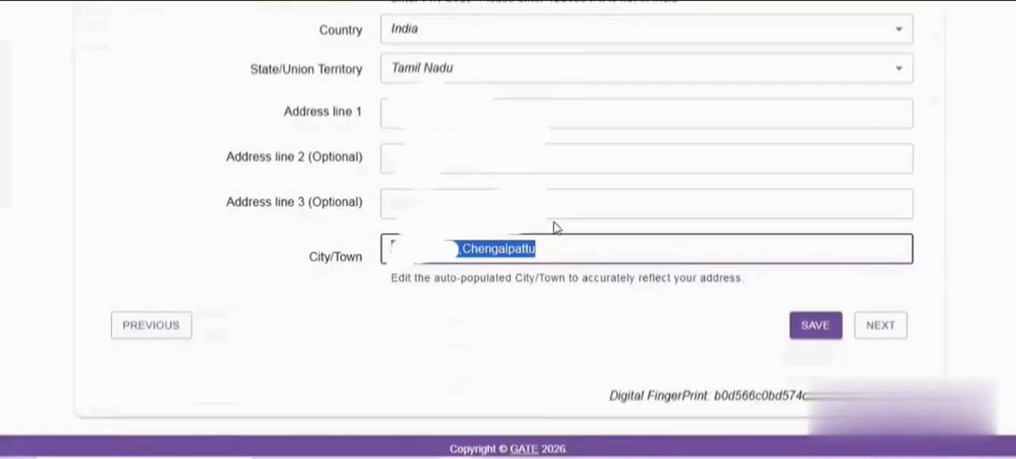
key(BackSpace)
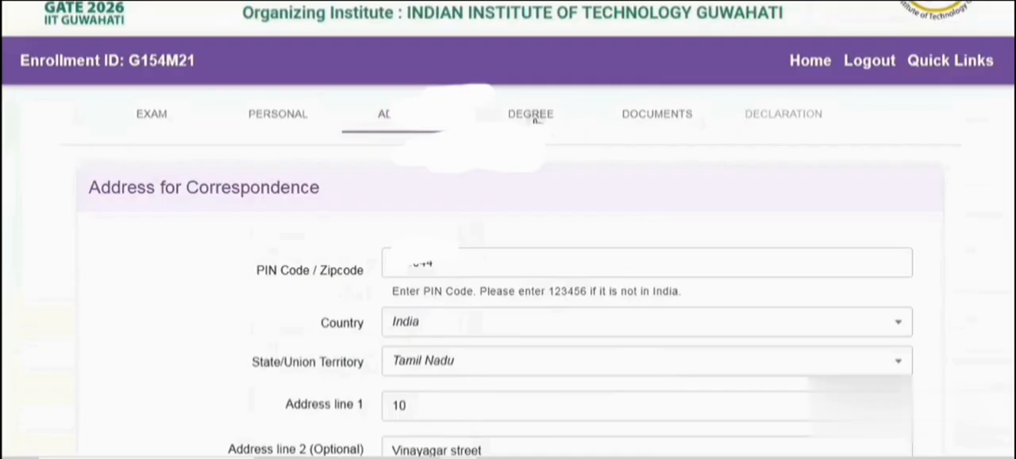
click(535, 112)
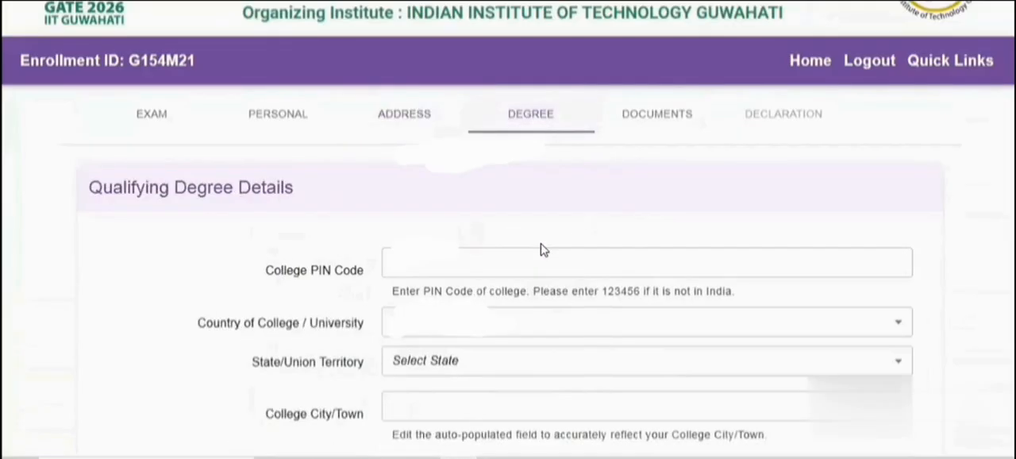
Set the college PIN code to 600004 in the qualifying degree details
scroll(540, 250, down, 1)
click(503, 192)
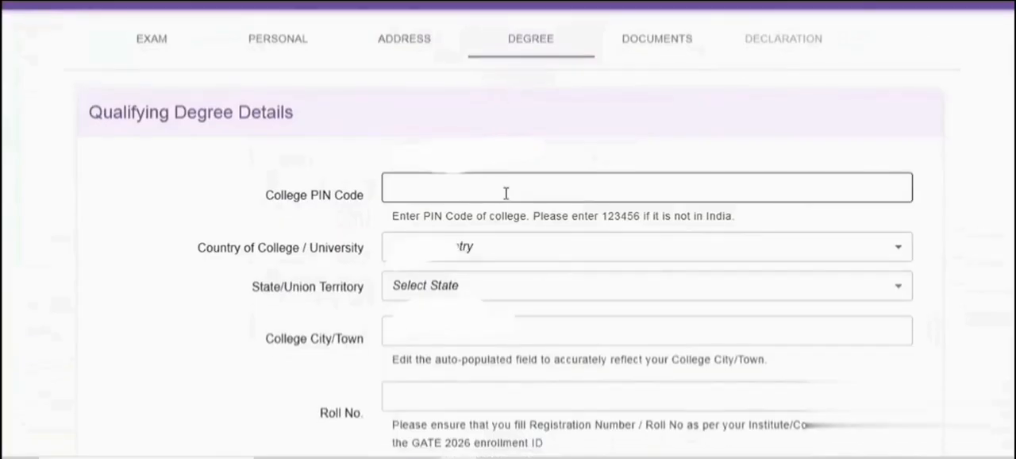
click(443, 192)
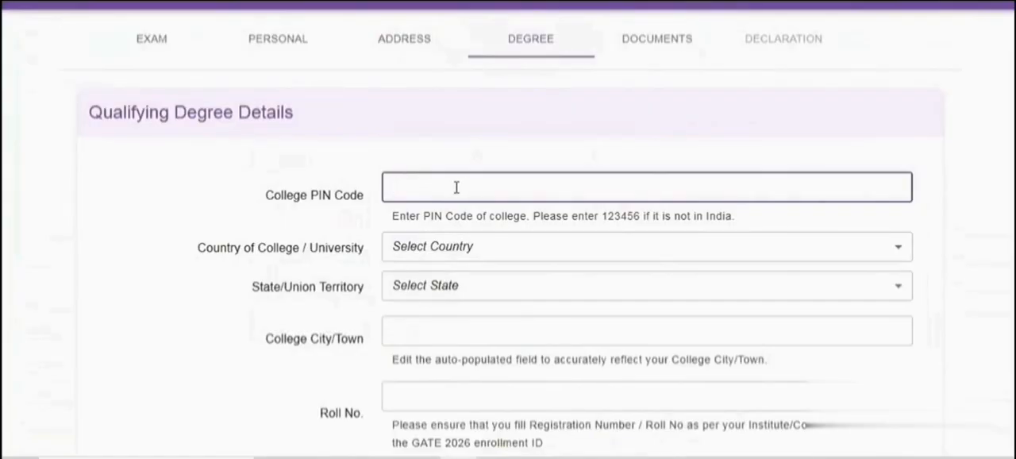
text(600004)
scroll(476, 283, down, 1)
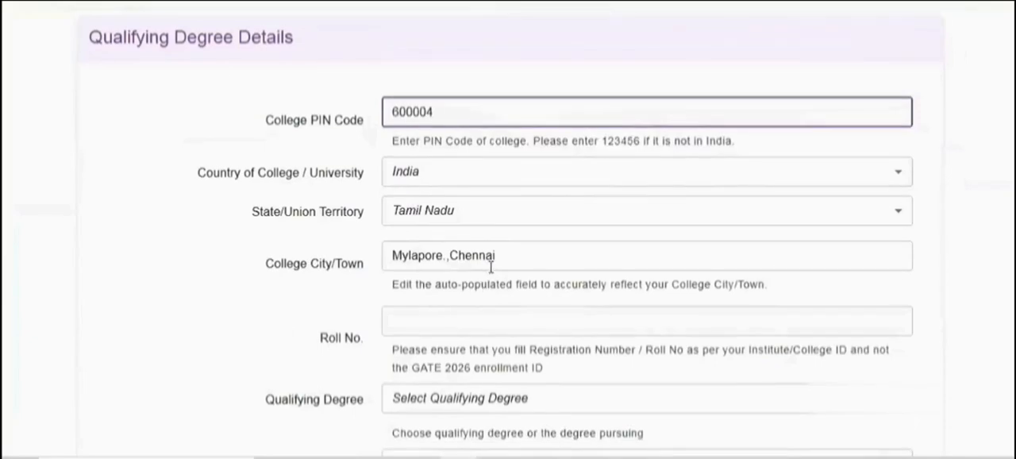
Shorten the college city/town to Chennai and enter the applicant's college roll number
click(450, 256)
key(BackSpace)
key(BackSpace)
key(BackSpace)
key(BackSpace)
key(BackSpace)
key(BackSpace)
key(BackSpace)
key(BackSpace)
key(BackSpace)
key(BackSpace)
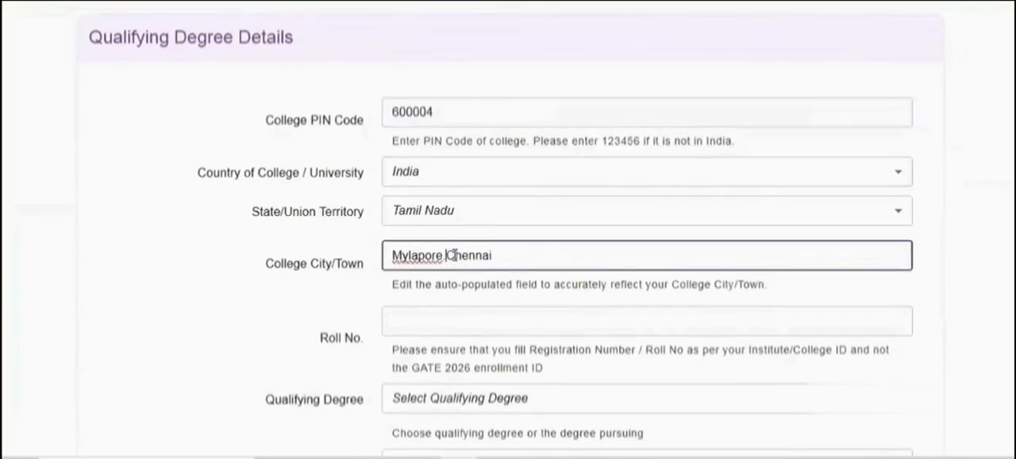
scroll(460, 255, down, 1)
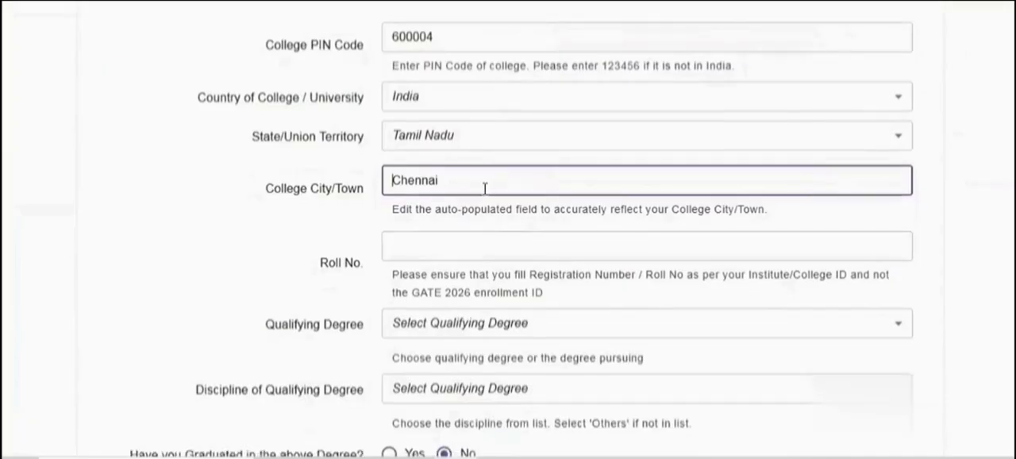
click(462, 248)
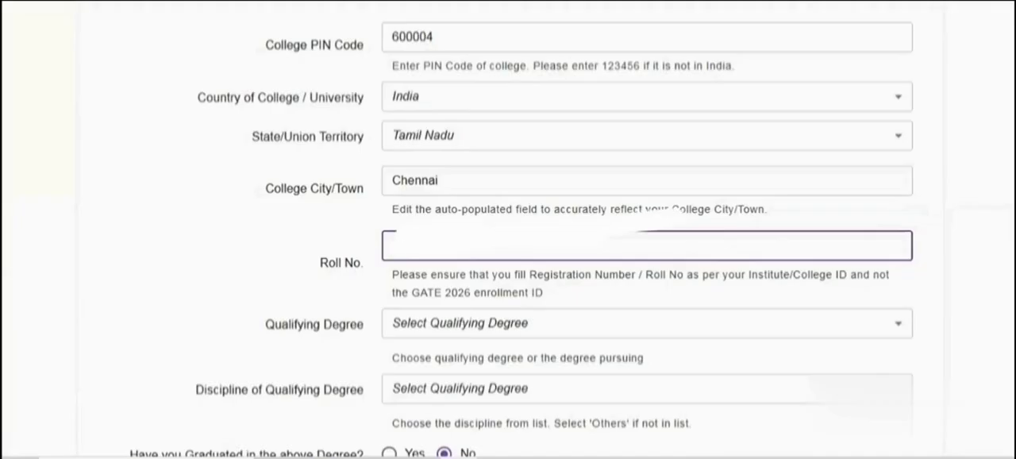
Set the qualifying degree to B. E. after looking through the available degrees
click(523, 332)
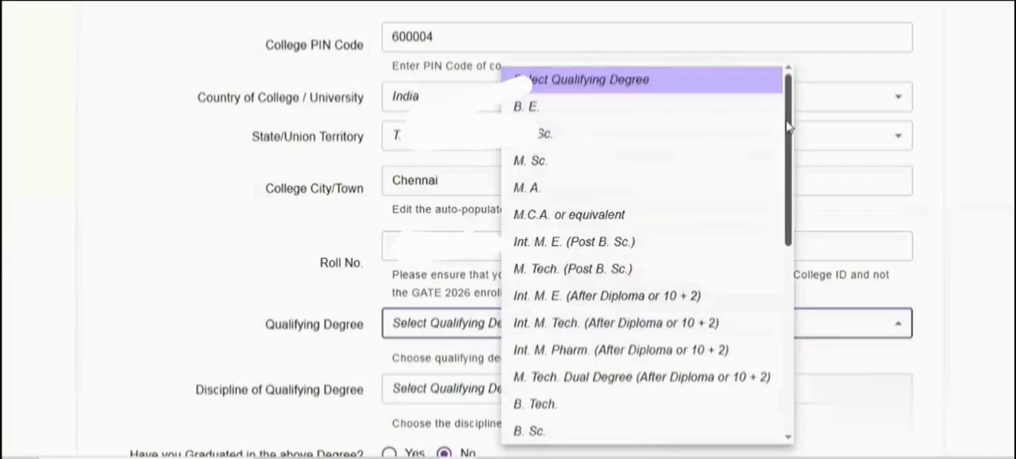
drag(789, 125, 799, 186)
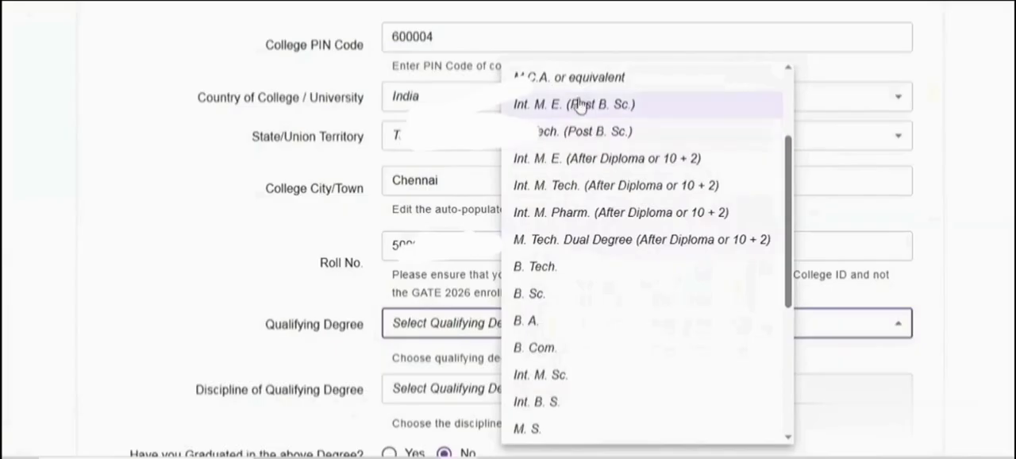
drag(791, 242, 786, 140)
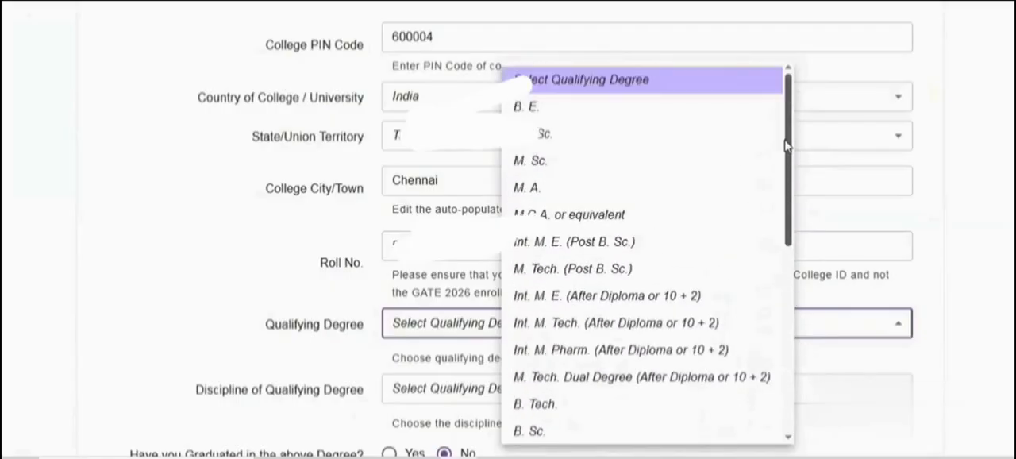
click(590, 120)
Set the discipline of the qualifying degree to Electrical & Electronics Engg
scroll(676, 179, down, 2)
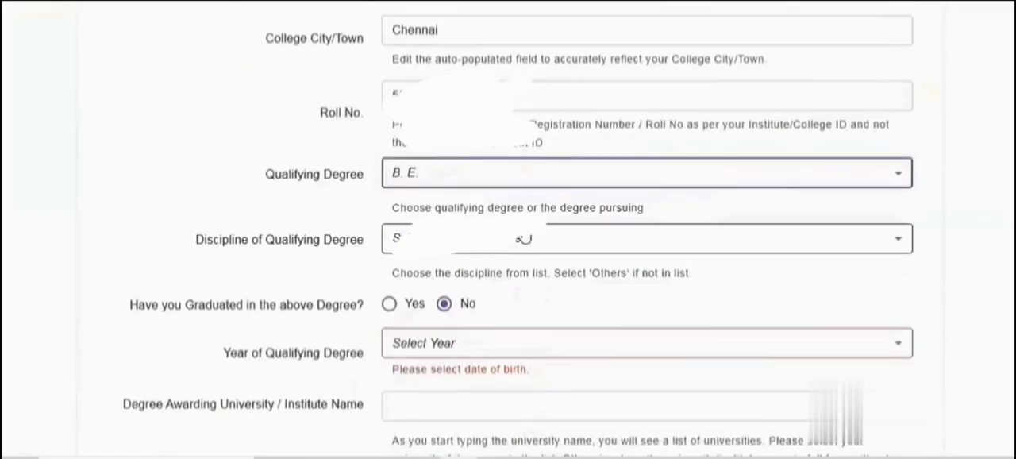
click(522, 249)
scroll(499, 132, down, 3)
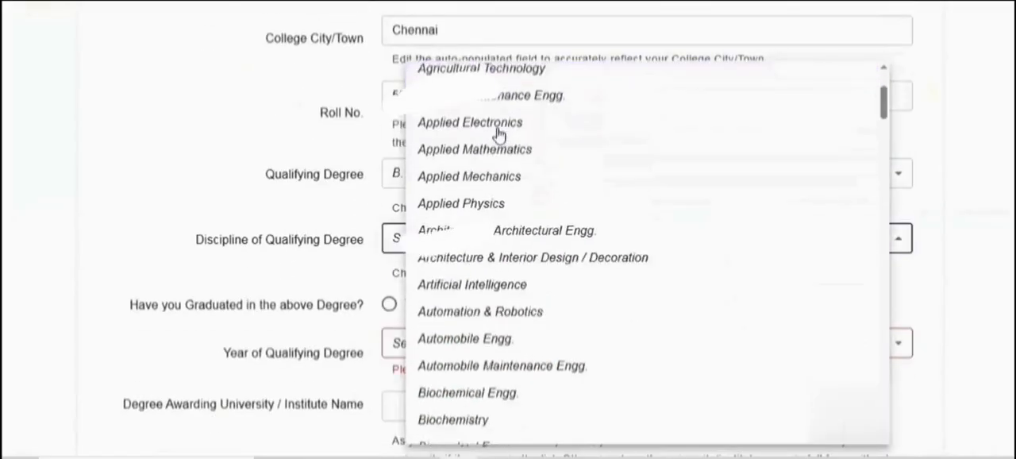
scroll(503, 151, down, 3)
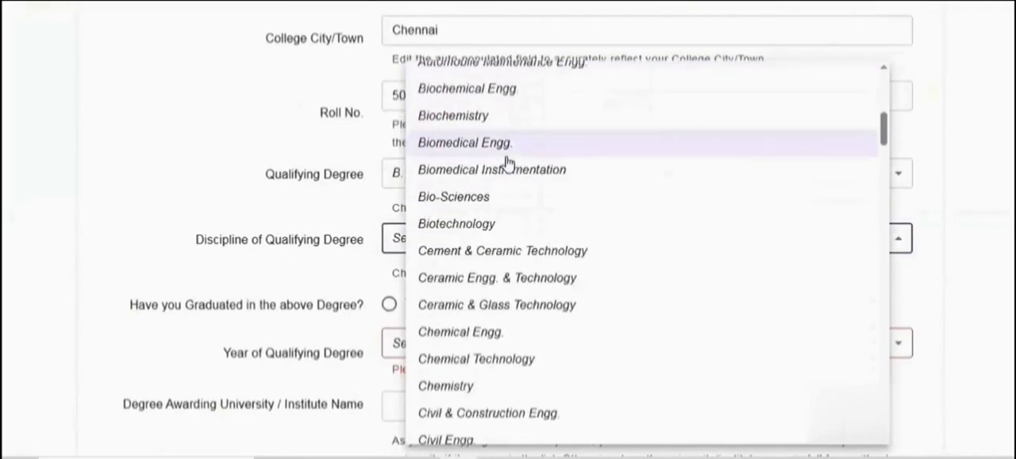
scroll(506, 162, down, 7)
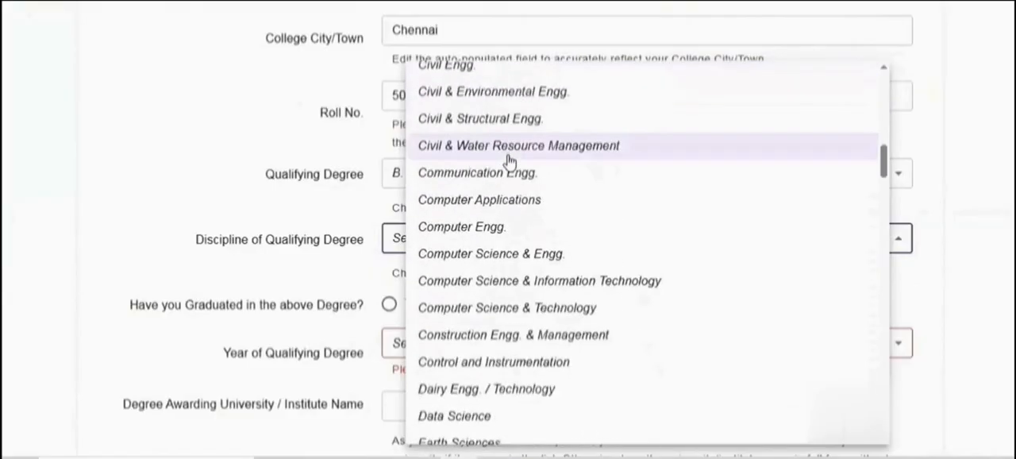
scroll(525, 279, down, 1)
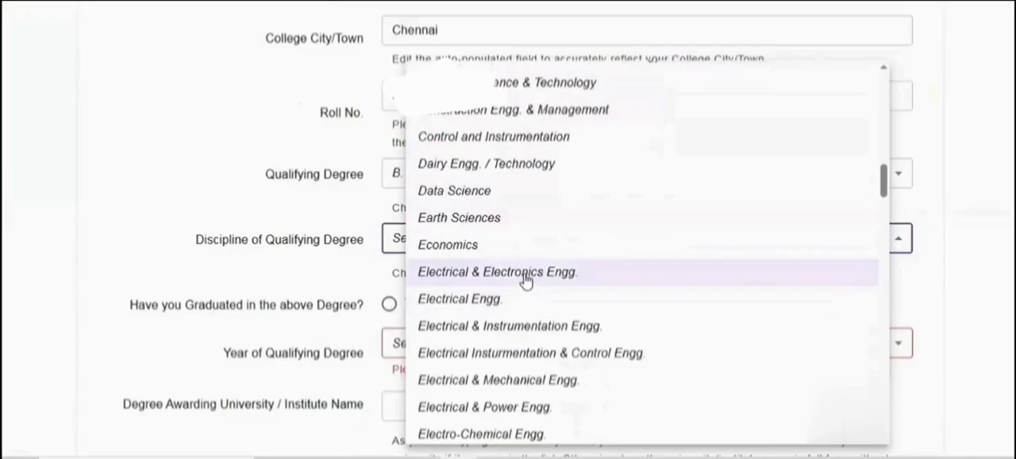
click(525, 274)
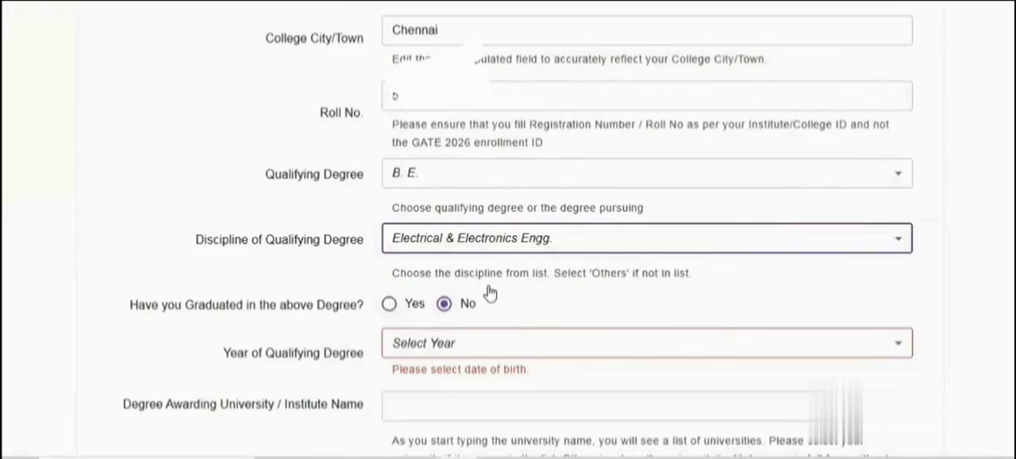
Set the year of qualifying degree to 2026 and the degree awarding university to Anna University
scroll(490, 290, down, 1)
click(519, 274)
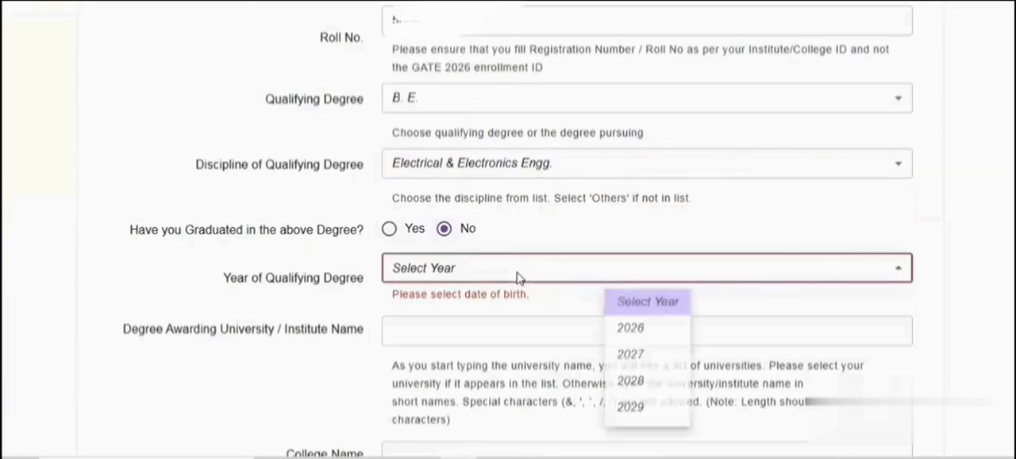
click(631, 333)
scroll(475, 306, down, 1)
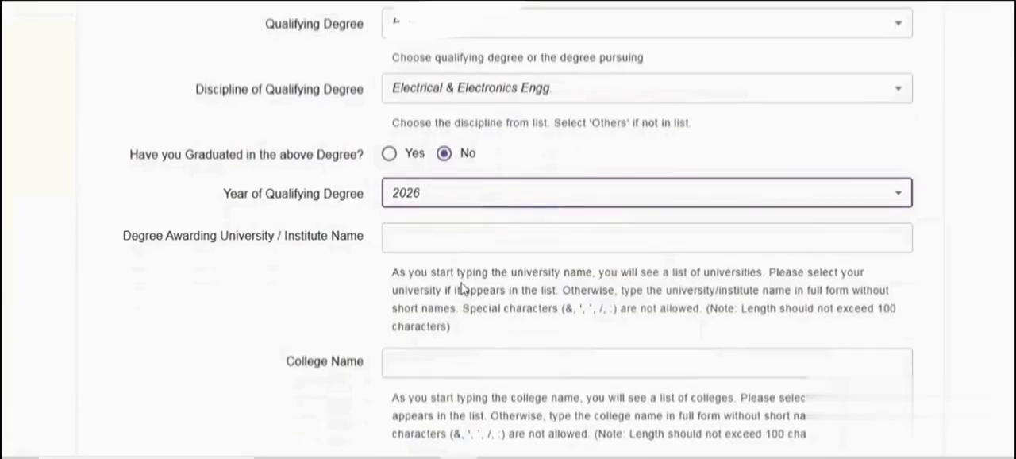
click(426, 240)
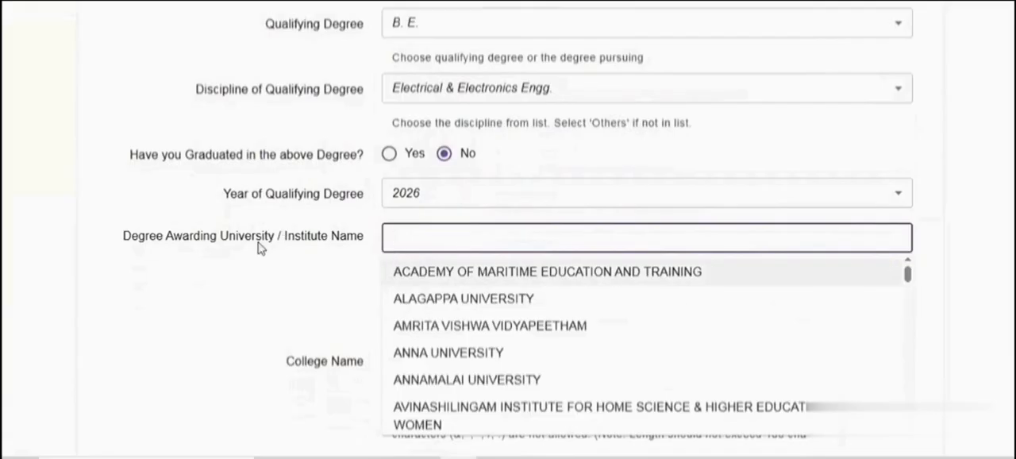
click(478, 353)
scroll(521, 240, down, 1)
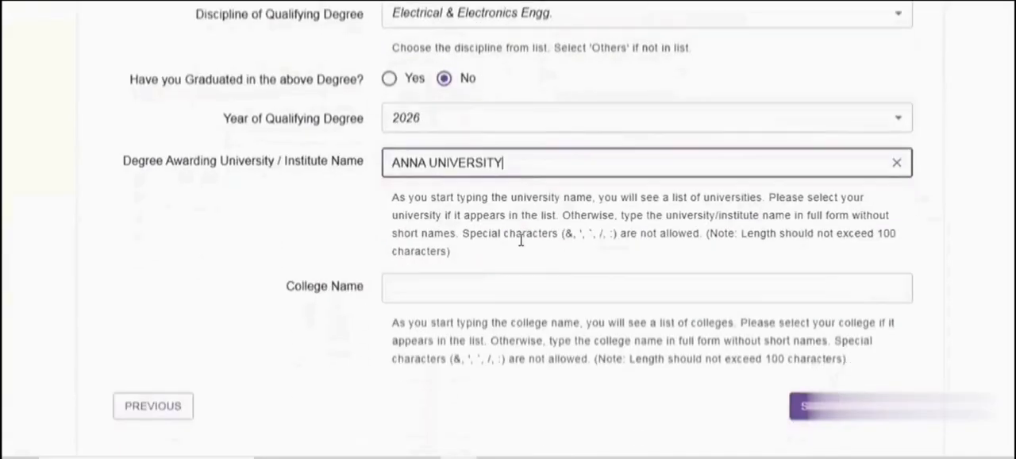
Fill in the applicant's college name and proceed to the document uploads
scroll(522, 249, down, 1)
click(480, 214)
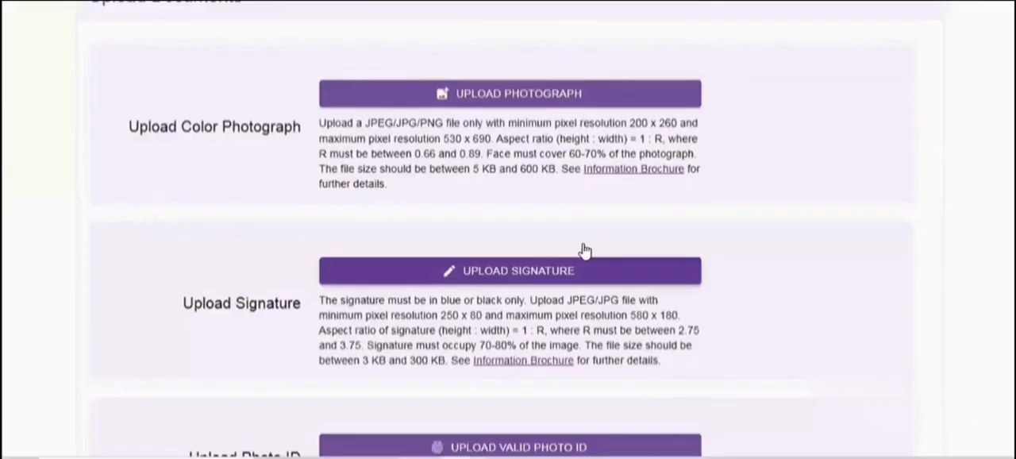
scroll(582, 252, up, 4)
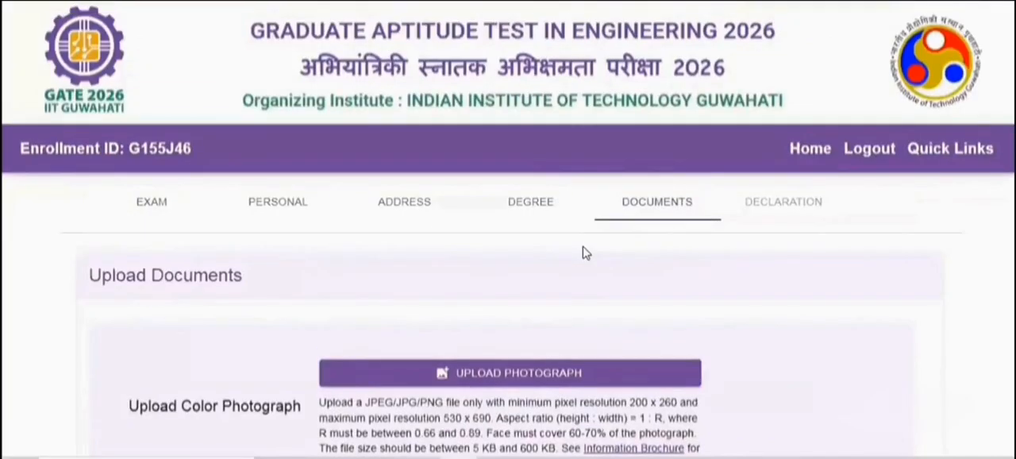
Upload the JPEG file "photo" from the Downloads folder as the applicant's color photograph
scroll(512, 231, down, 2)
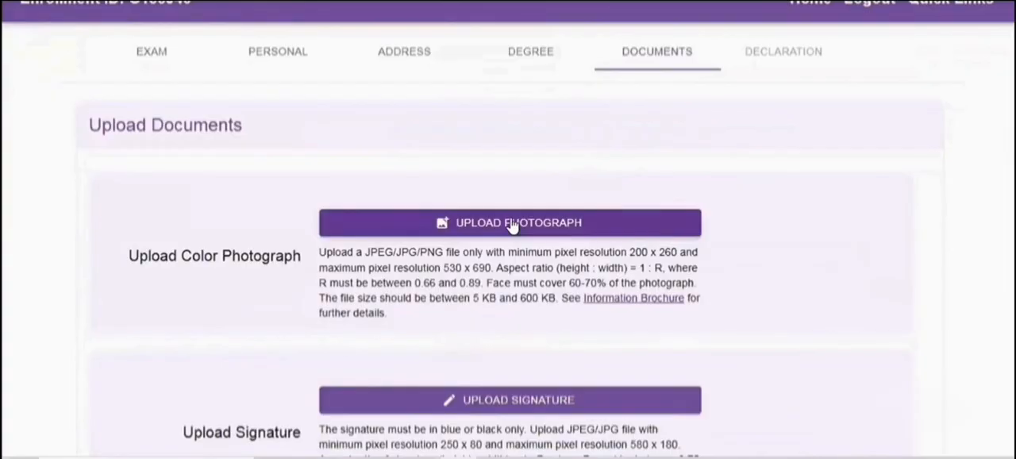
click(512, 223)
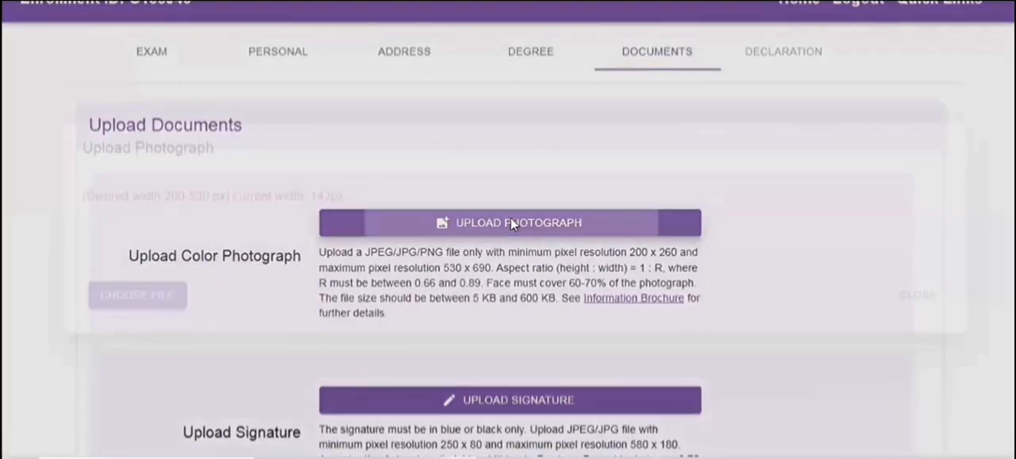
click(156, 297)
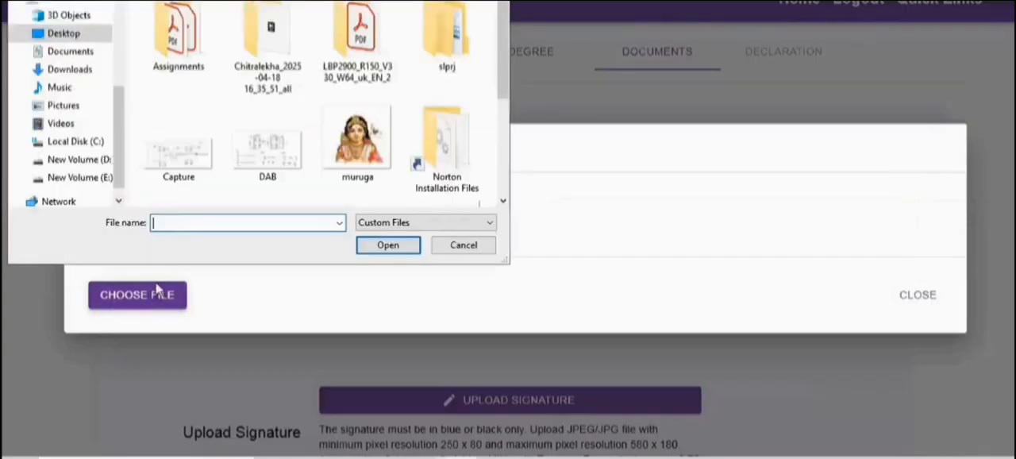
drag(501, 74, 514, 40)
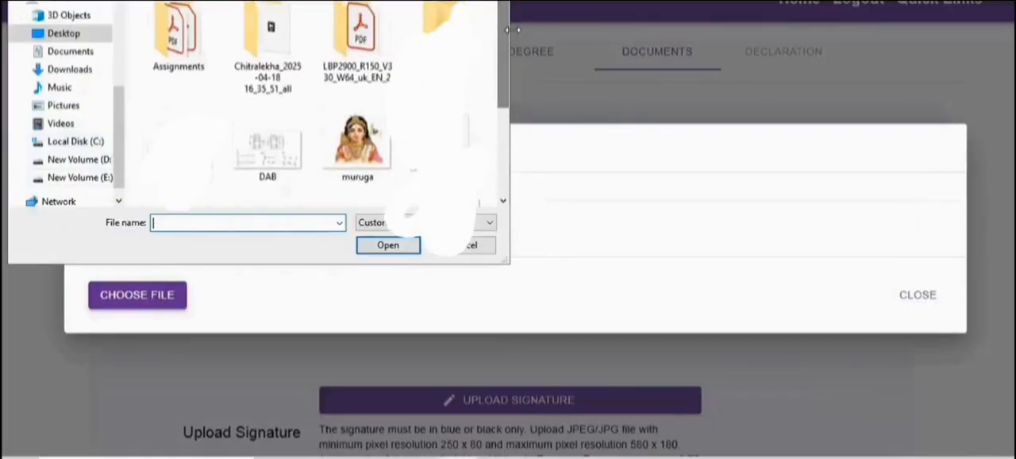
click(68, 70)
click(163, 36)
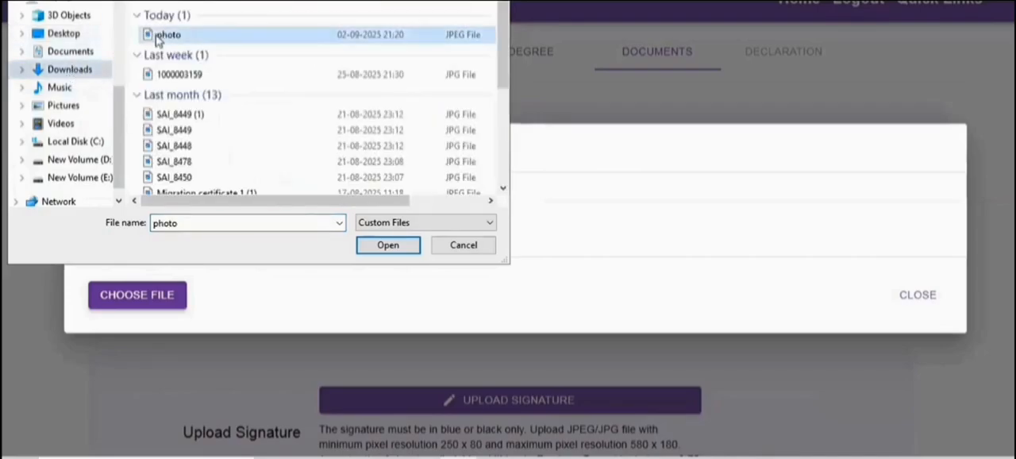
click(387, 244)
Choose the image file "sign" from the Desktop for the signature upload
click(527, 322)
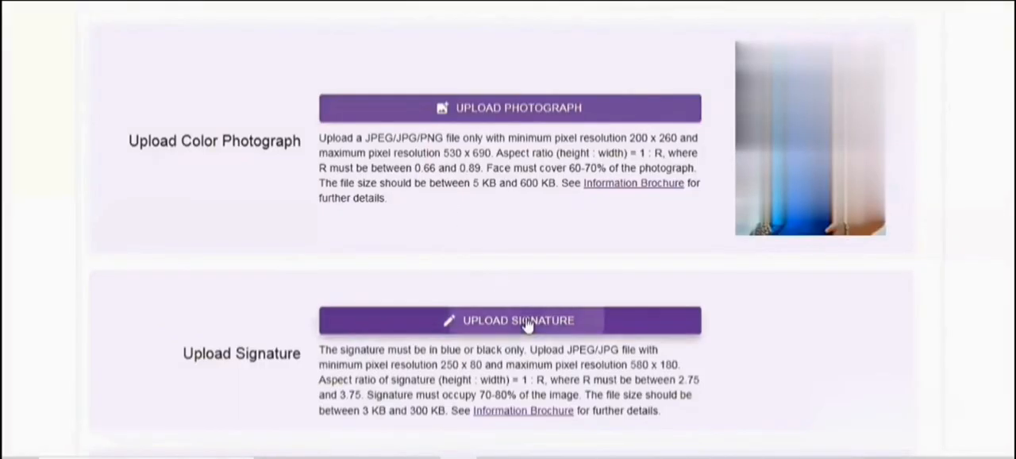
click(148, 297)
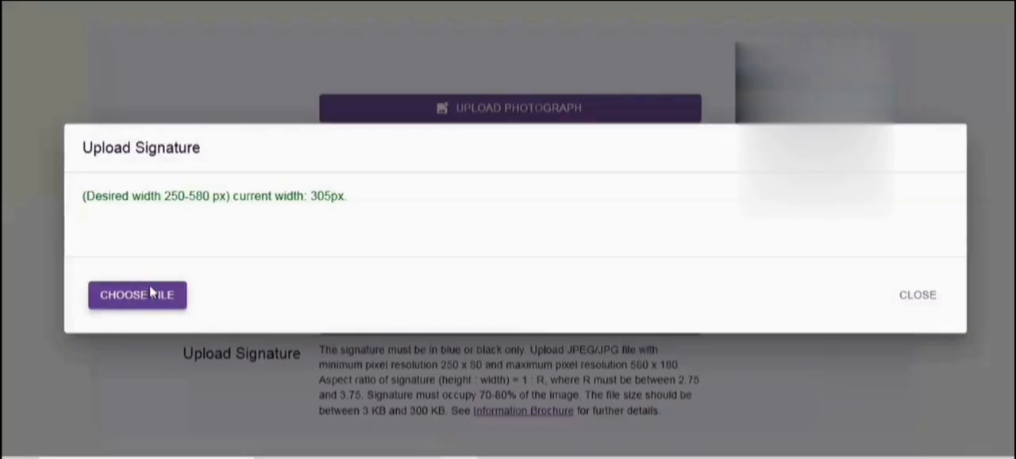
click(267, 151)
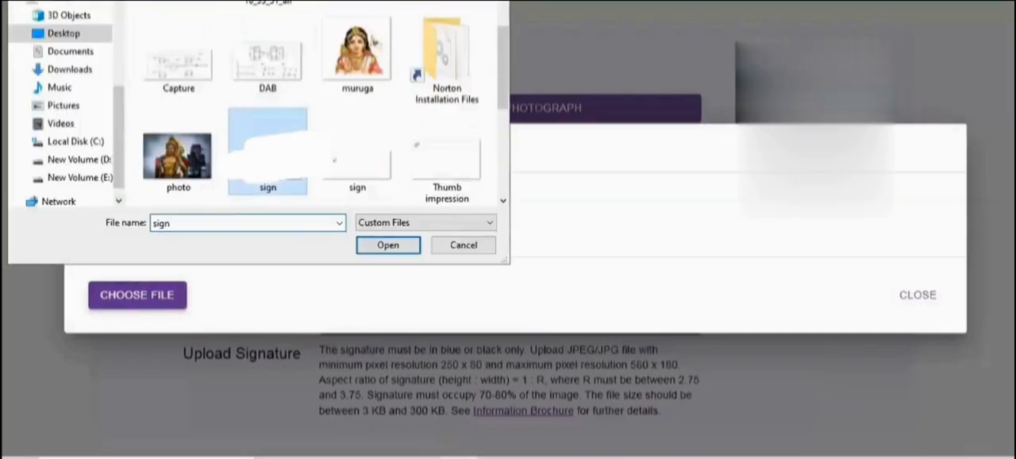
click(387, 244)
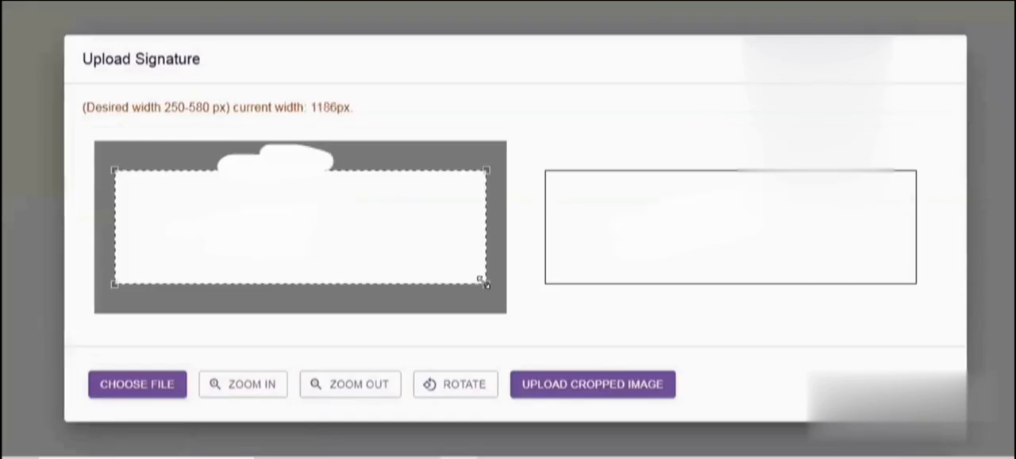
Crop the signature image closely around the handwriting, about 339 px wide, and upload the cropped image
drag(478, 277, 289, 207)
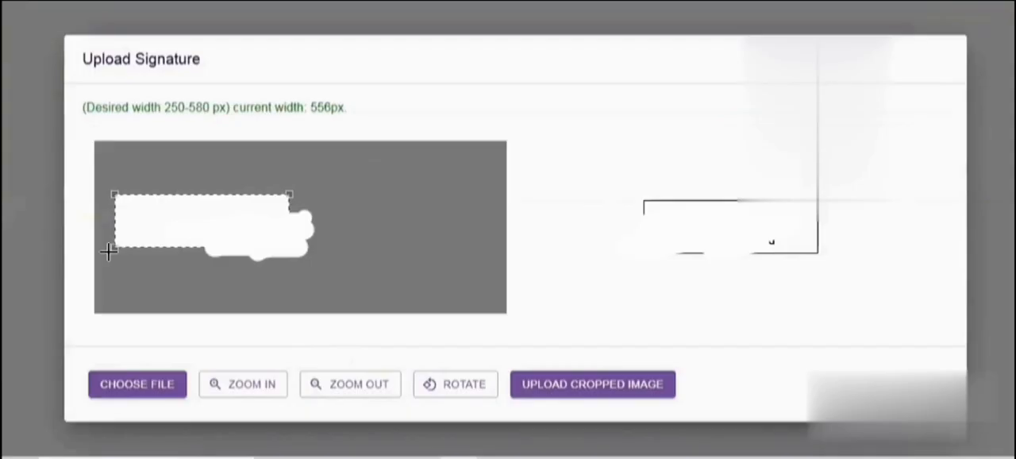
drag(114, 247, 153, 265)
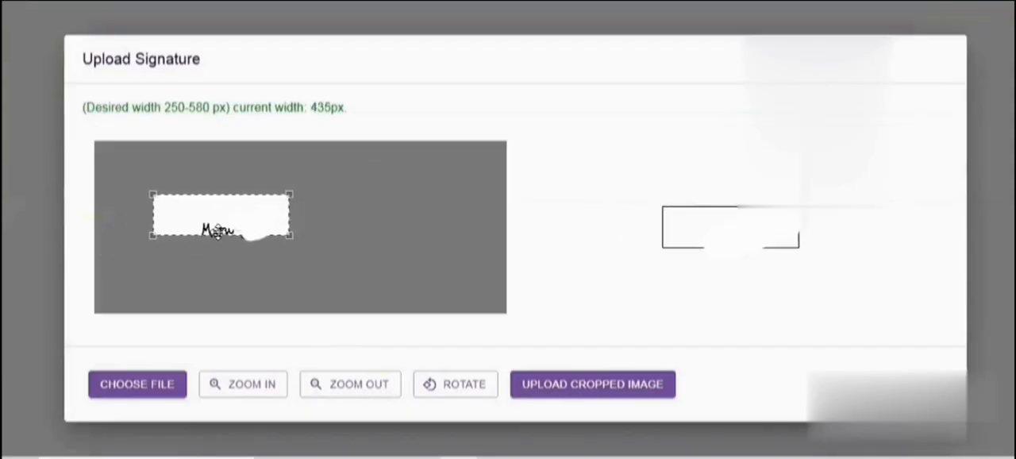
drag(204, 227, 222, 238)
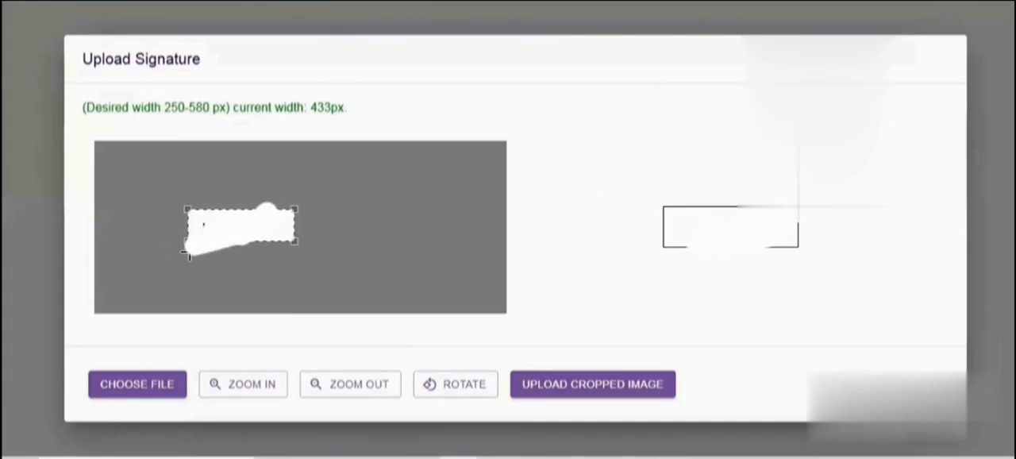
drag(239, 227, 231, 229)
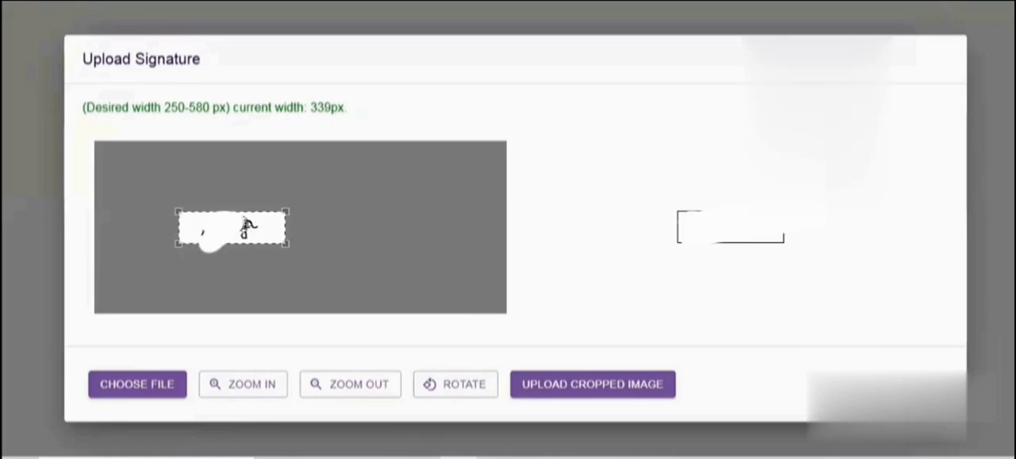
click(540, 385)
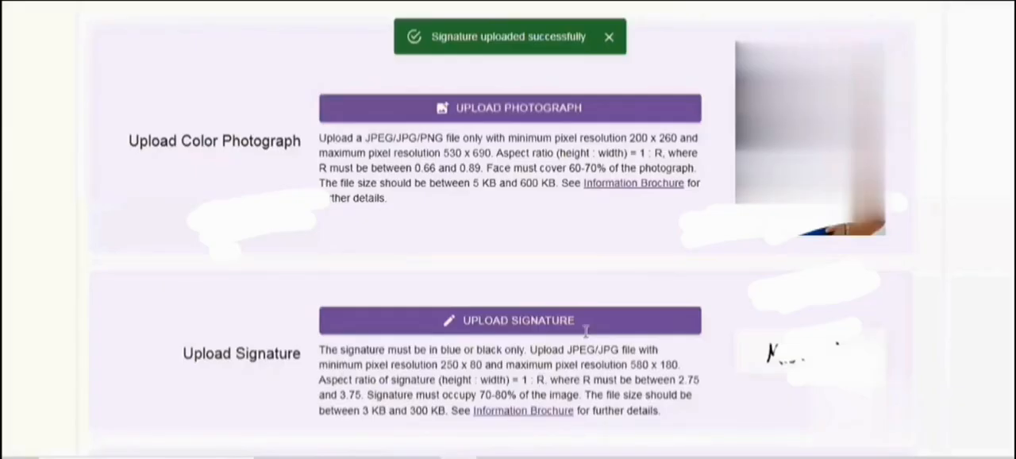
Upload the applicant's ID document PDF from the Desktop as the valid photo ID
scroll(607, 292, down, 3)
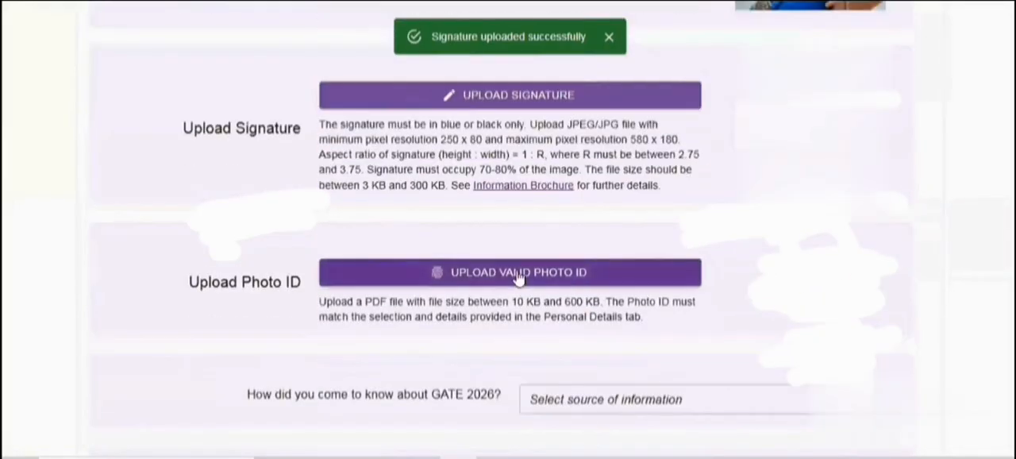
click(520, 273)
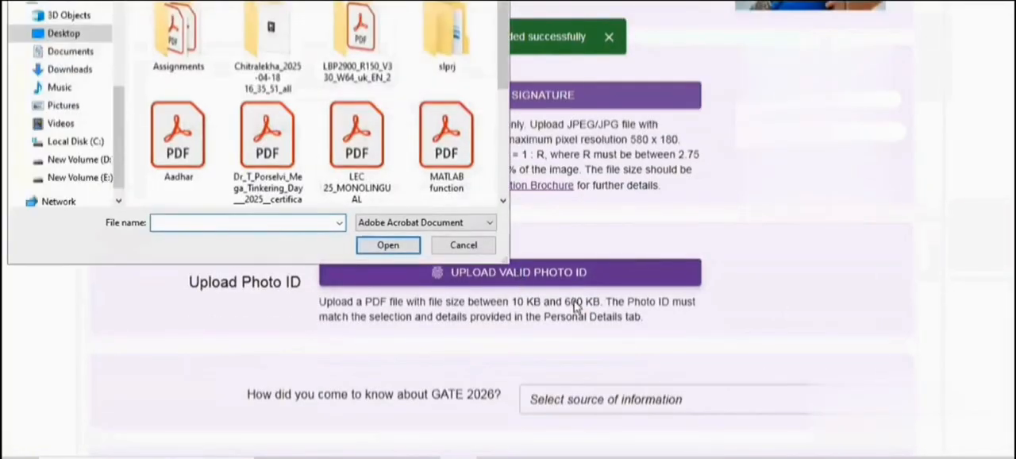
click(174, 155)
click(386, 246)
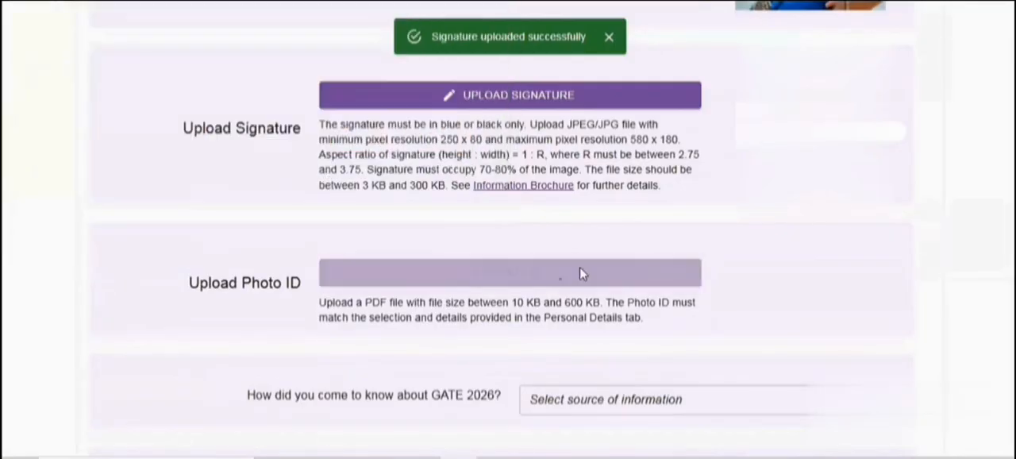
Set the source of information about GATE 2026 to Internet Search and the purpose of applying to Higher Study
scroll(728, 282, down, 2)
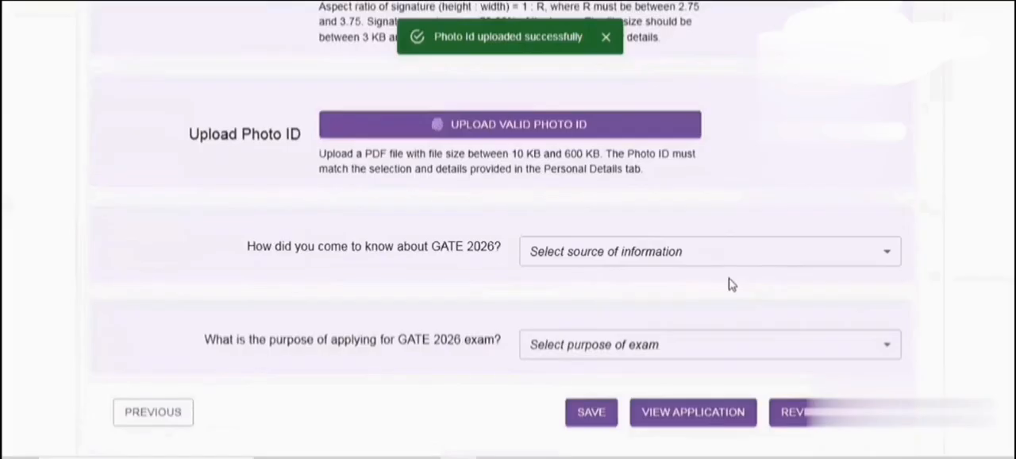
click(663, 251)
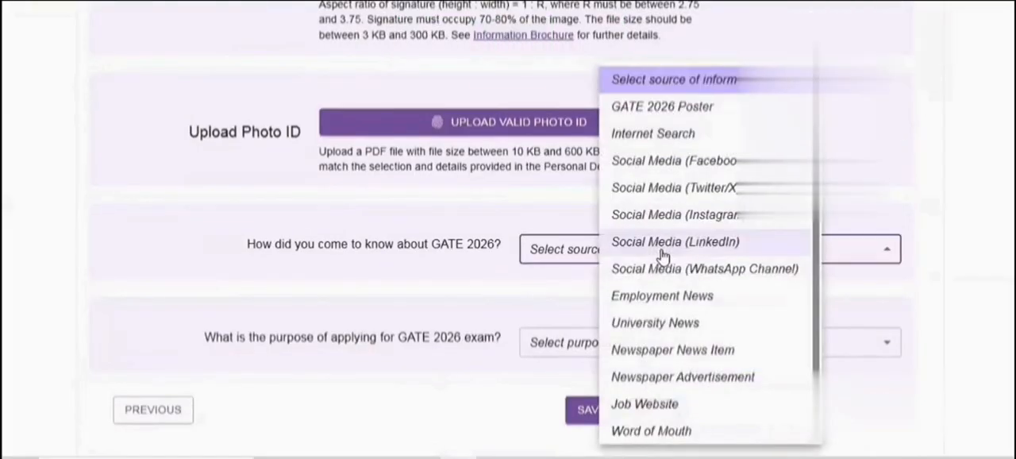
click(664, 140)
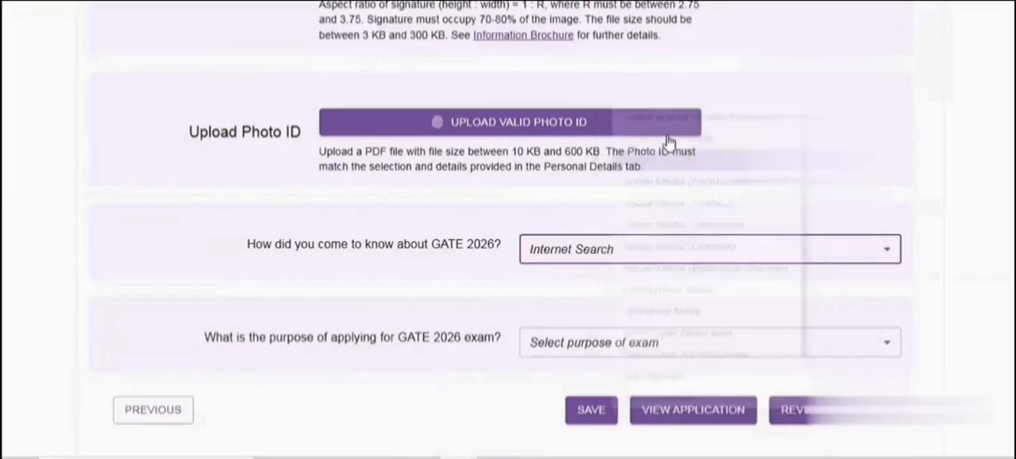
click(627, 337)
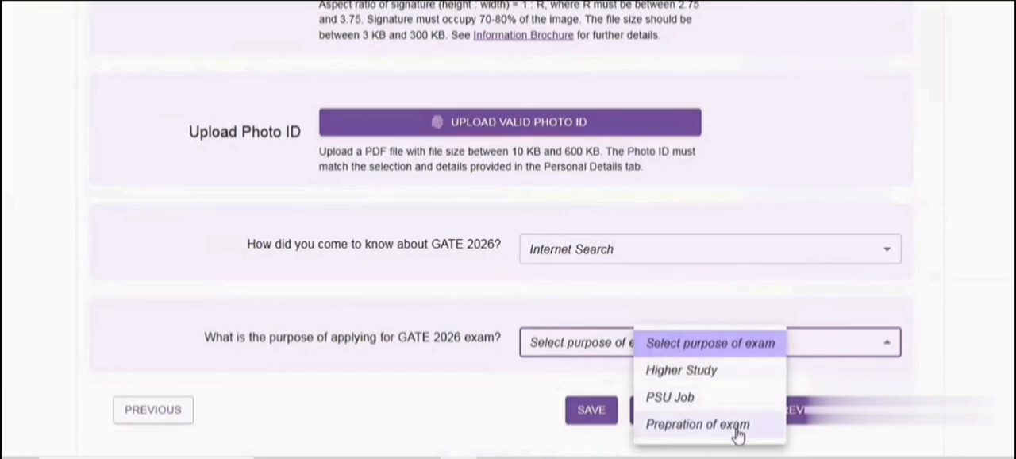
click(690, 373)
Proceed to the declaration and confirm the eligibility and code of conduct statement
scroll(651, 306, down, 1)
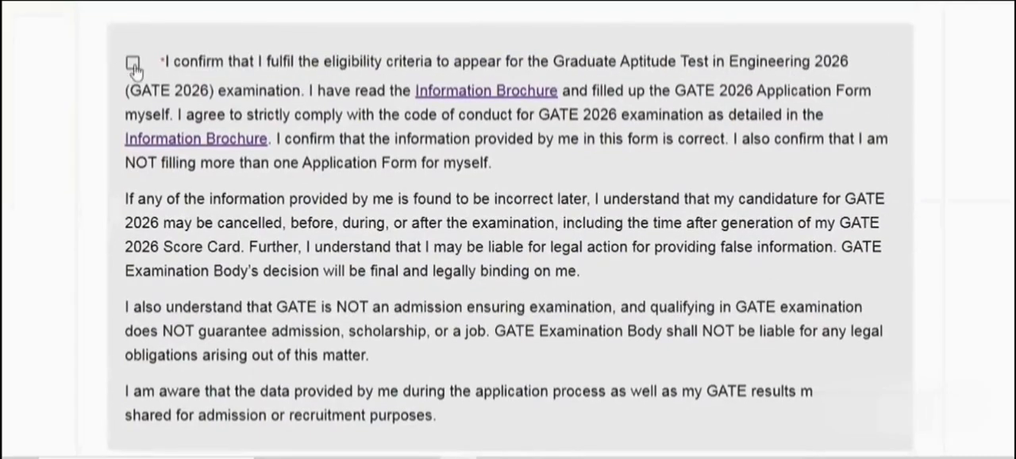
click(133, 63)
click(468, 92)
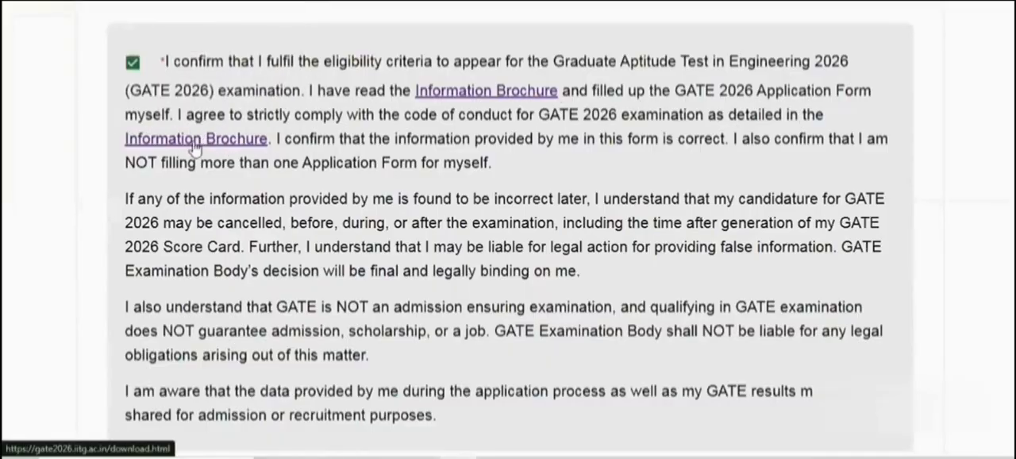
Review the declaration text and fill in the applicant's e-signature below it
scroll(195, 147, down, 2)
scroll(307, 161, up, 3)
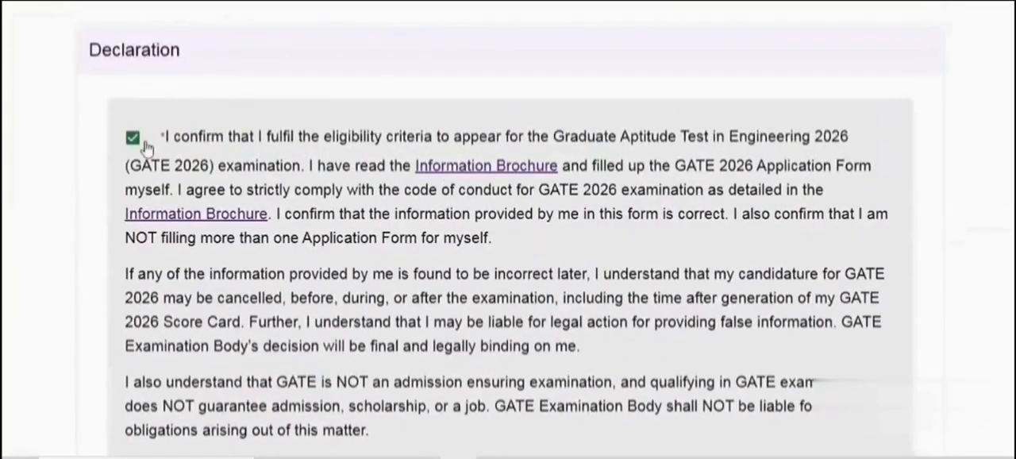
scroll(147, 149, down, 5)
click(398, 245)
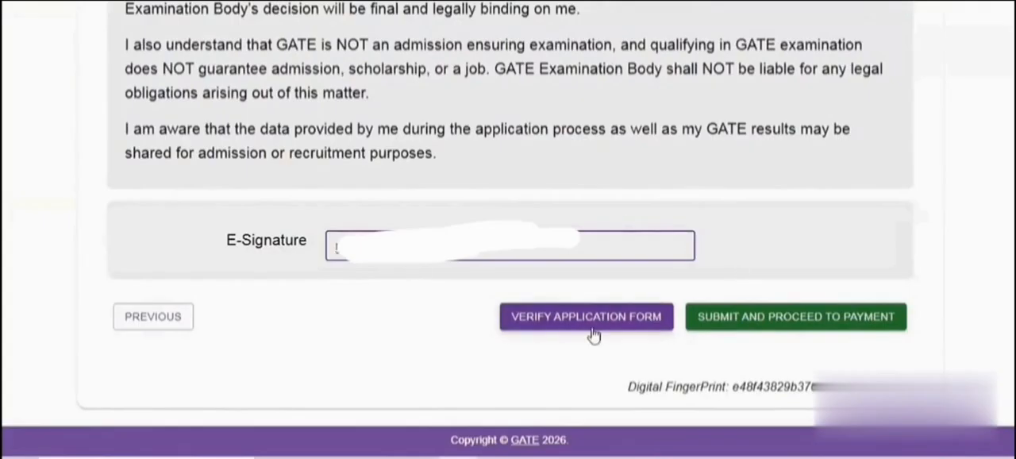
Submit the verified application form to proceed to payment, accepting both final submission confirmations
click(765, 329)
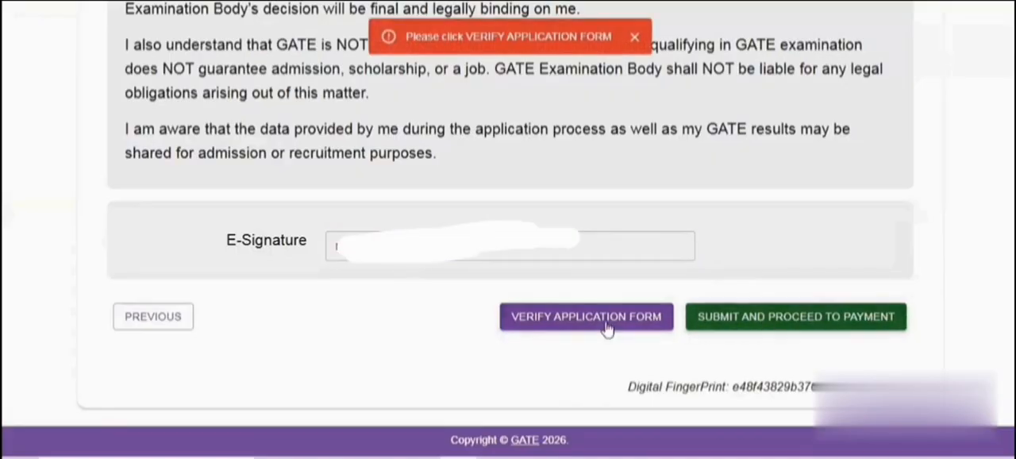
click(638, 38)
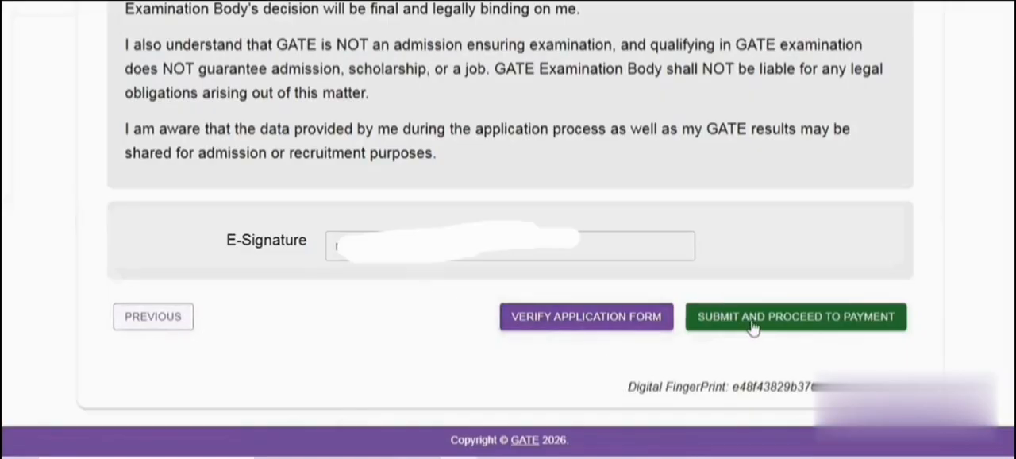
click(786, 316)
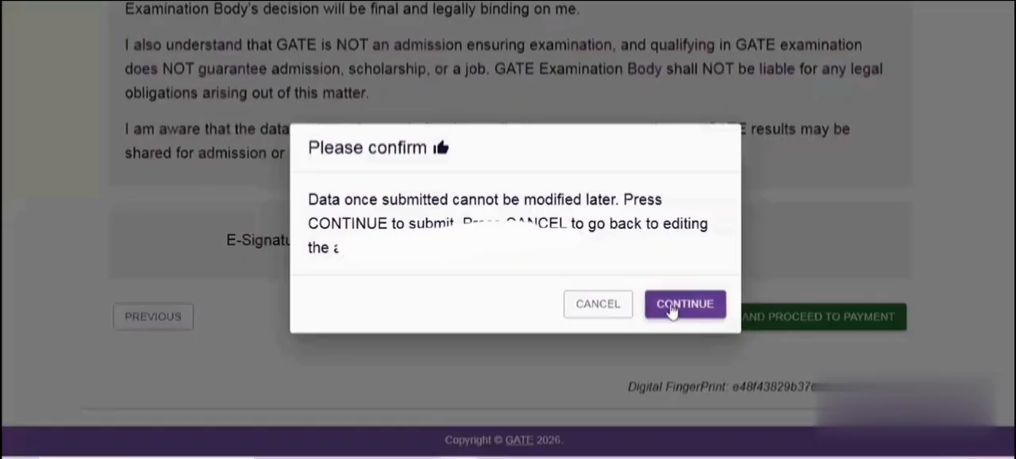
click(673, 308)
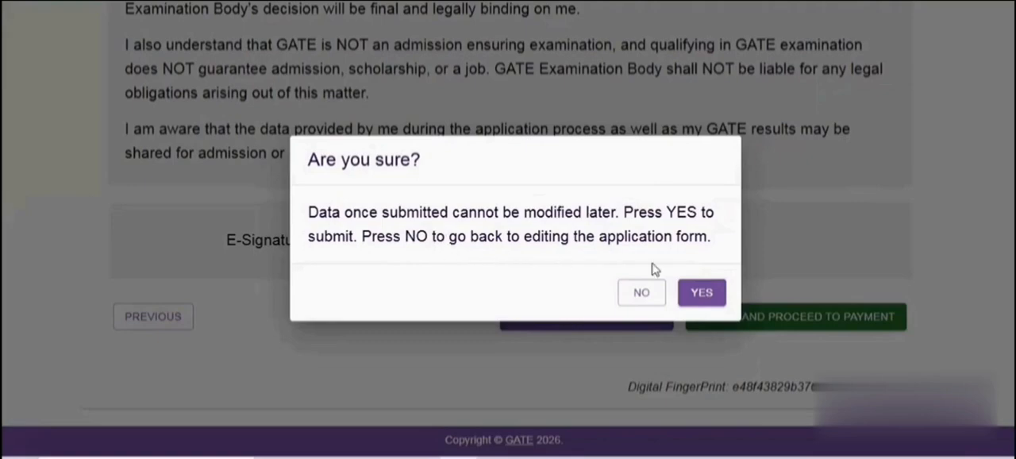
click(701, 293)
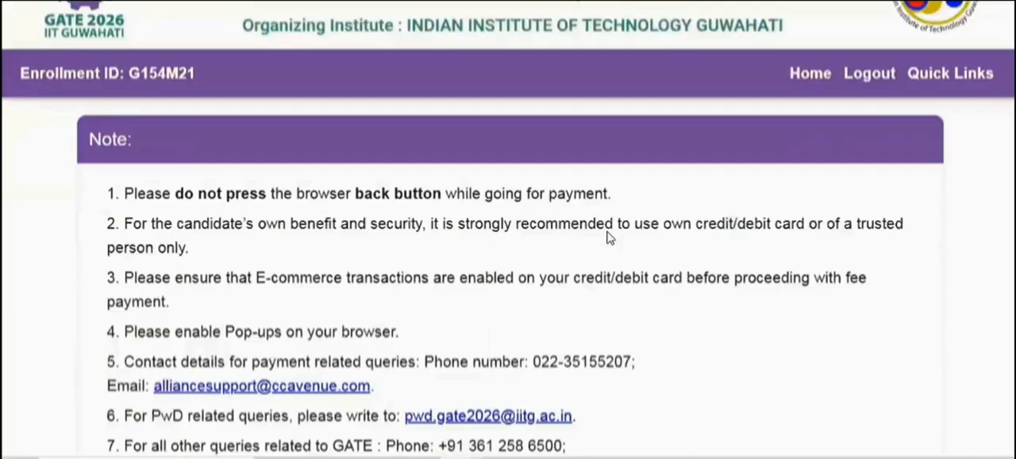
Examine the payment page's instructions, modes of payment with their service charges, terms of payment and arithmetic check
scroll(609, 236, down, 2)
scroll(611, 239, down, 2)
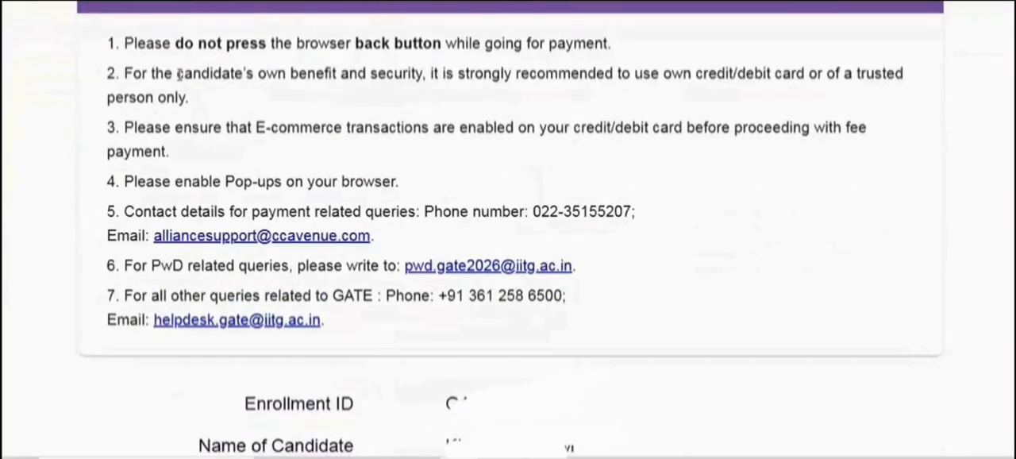
scroll(174, 84, up, 2)
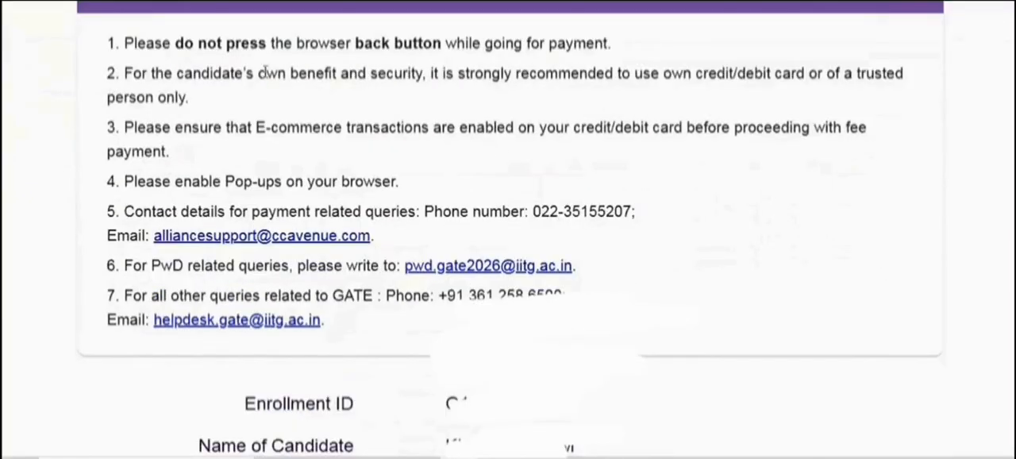
scroll(500, 190, down, 1)
scroll(508, 220, up, 2)
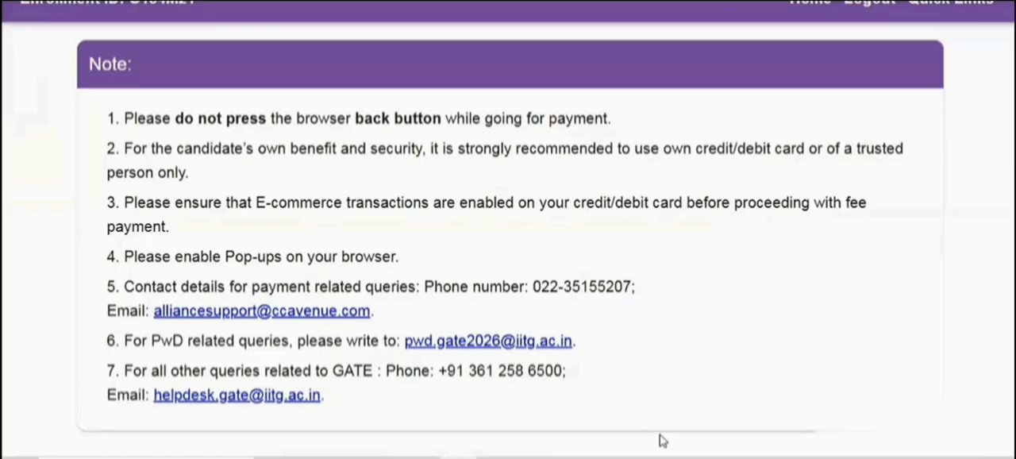
scroll(904, 428, down, 5)
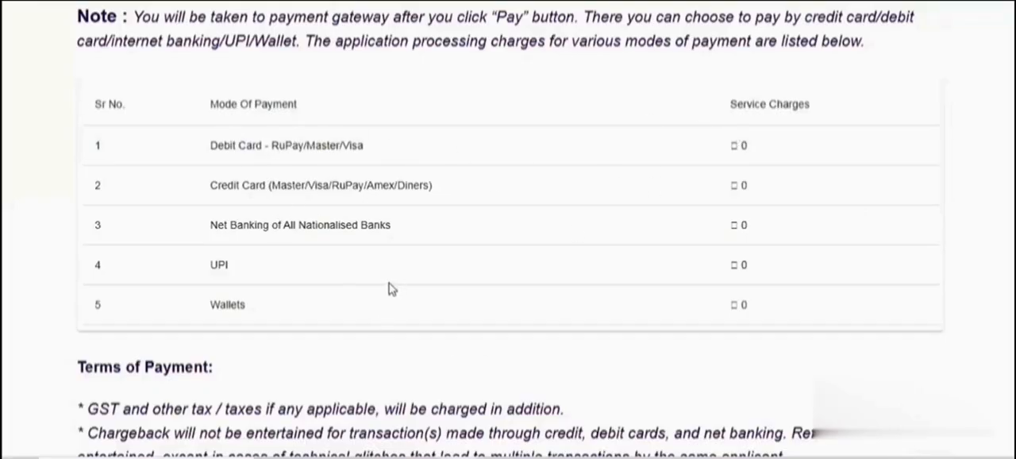
scroll(408, 287, down, 2)
scroll(410, 292, down, 2)
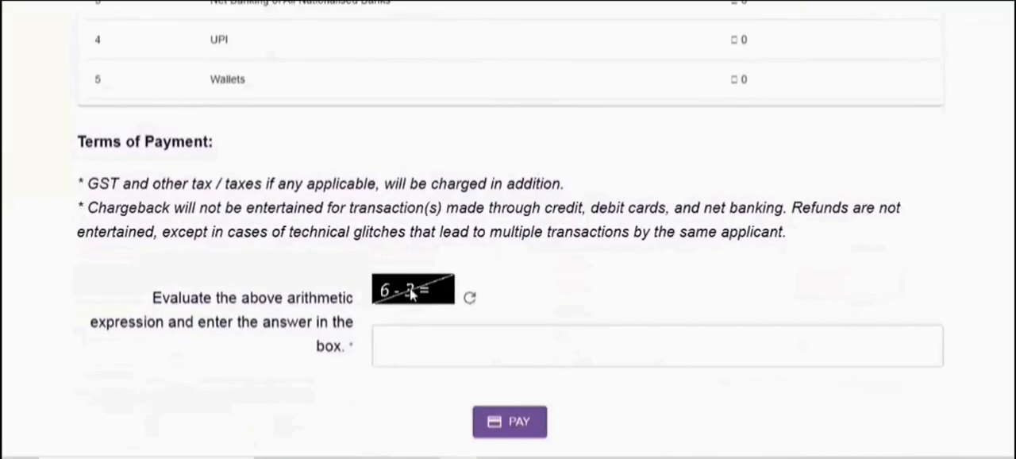
scroll(246, 162, up, 1)
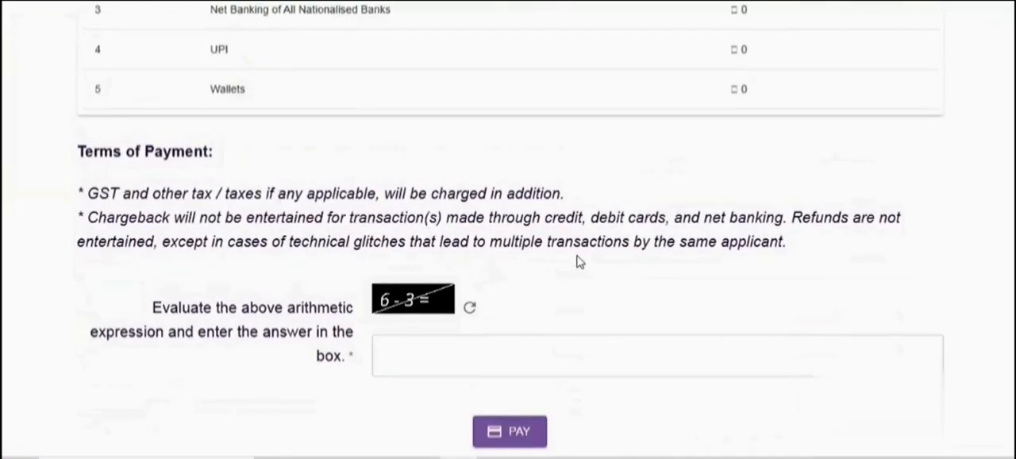
scroll(602, 262, up, 1)
scroll(603, 264, up, 1)
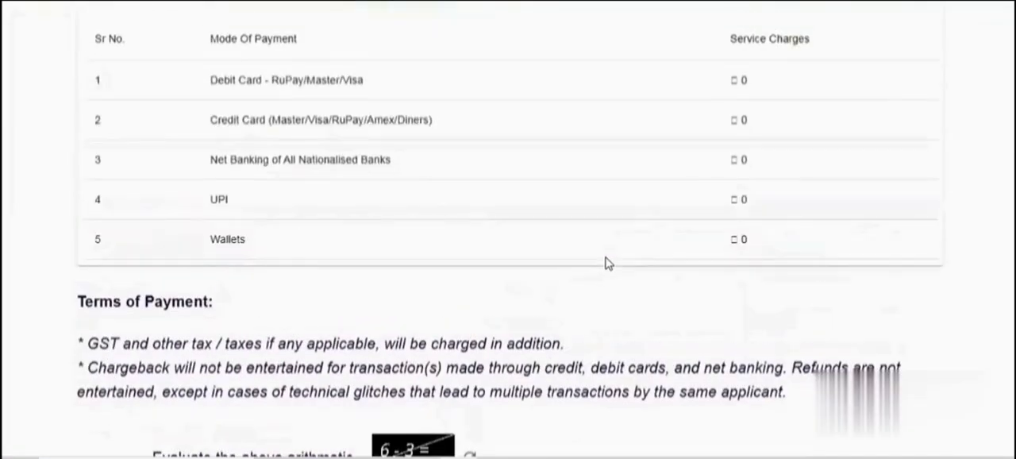
scroll(605, 263, up, 1)
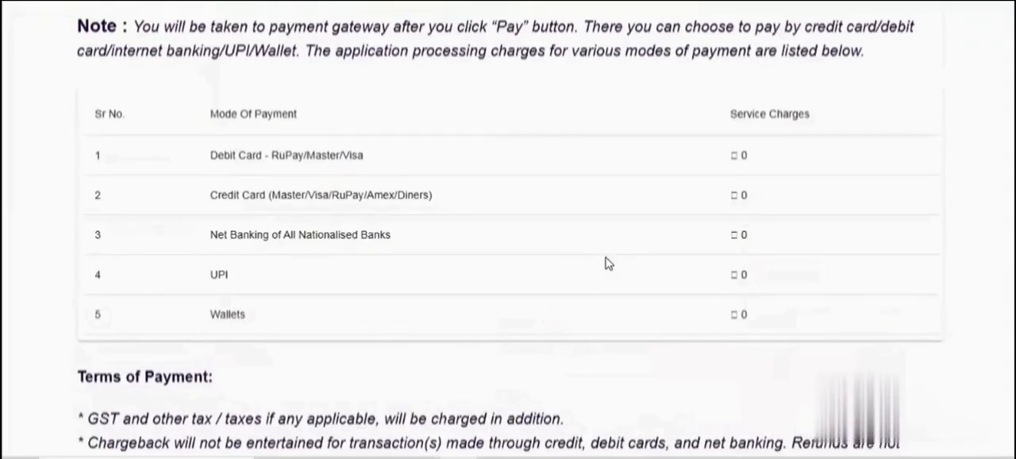